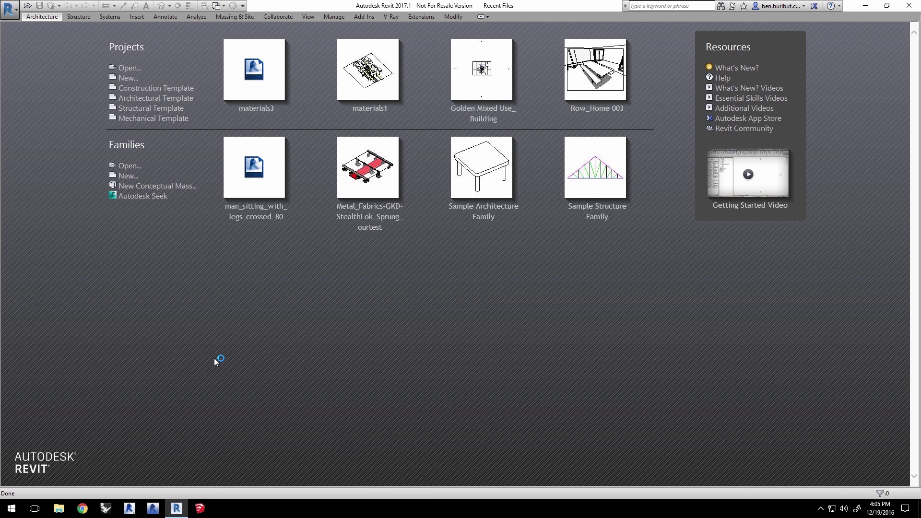
Step: Open the materials3.rvt project from the materials3 folder
click(130, 69)
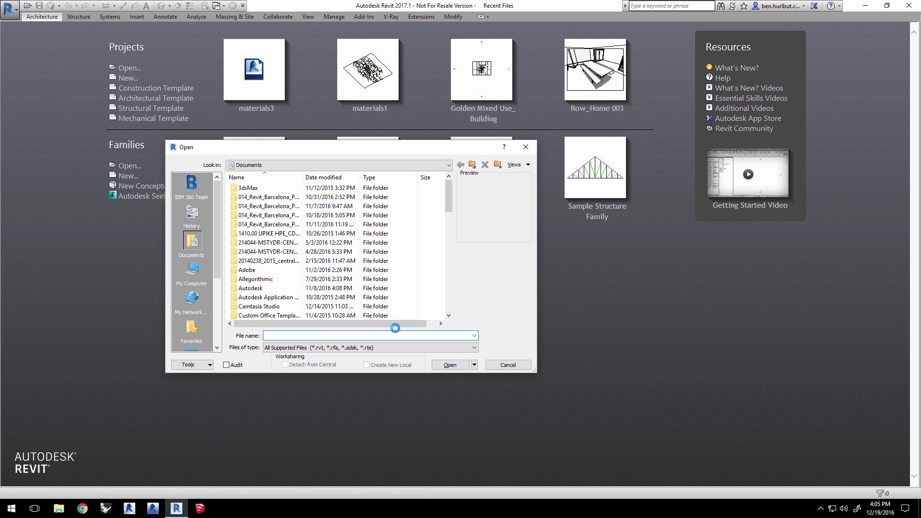
click(249, 189)
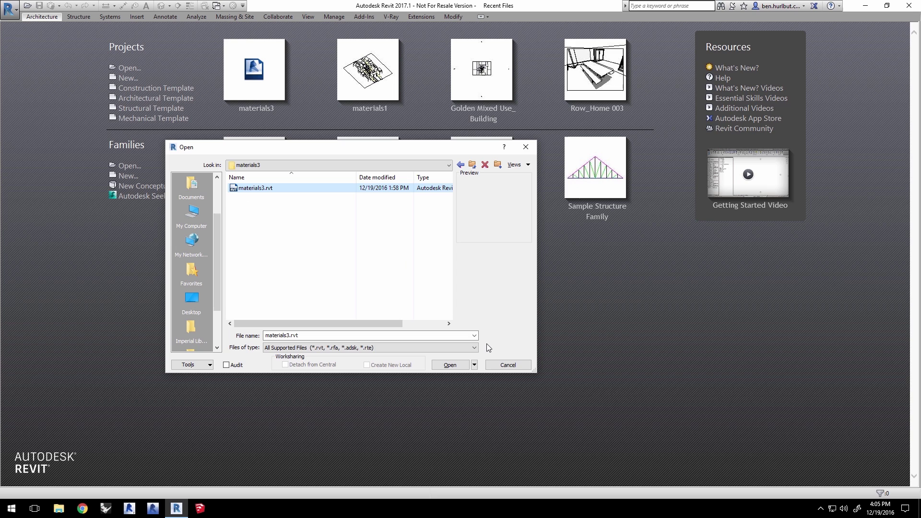
click(459, 368)
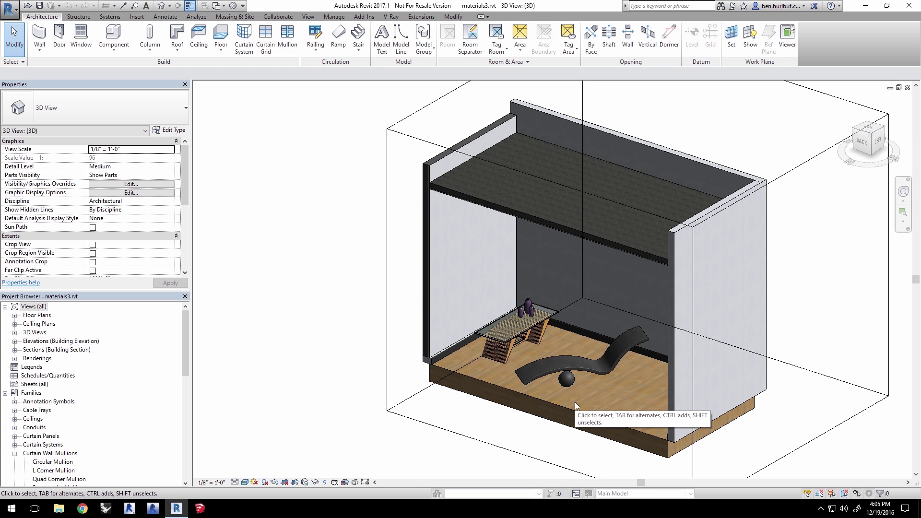
Step: Load materials3.xml in V-Ray Settings' Sharing panel to list Glass Table, Concrete and Gypsum Wall Board
click(394, 17)
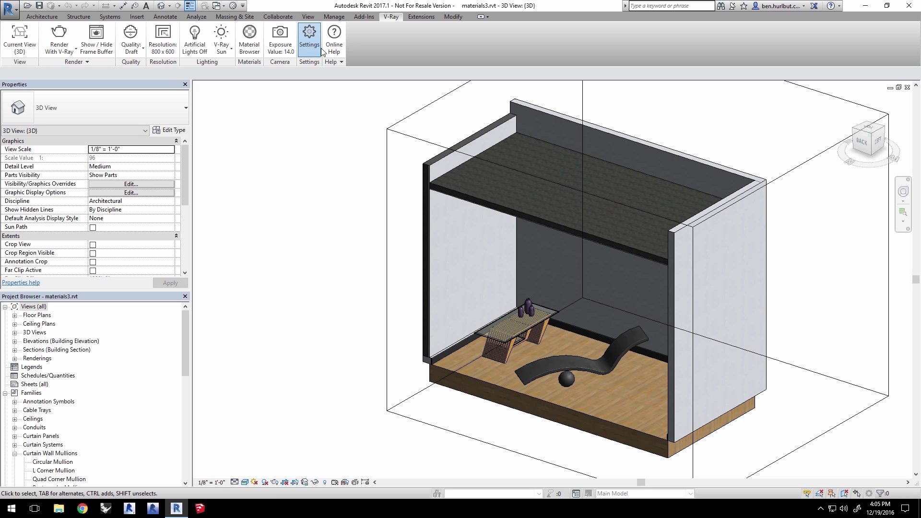
click(308, 37)
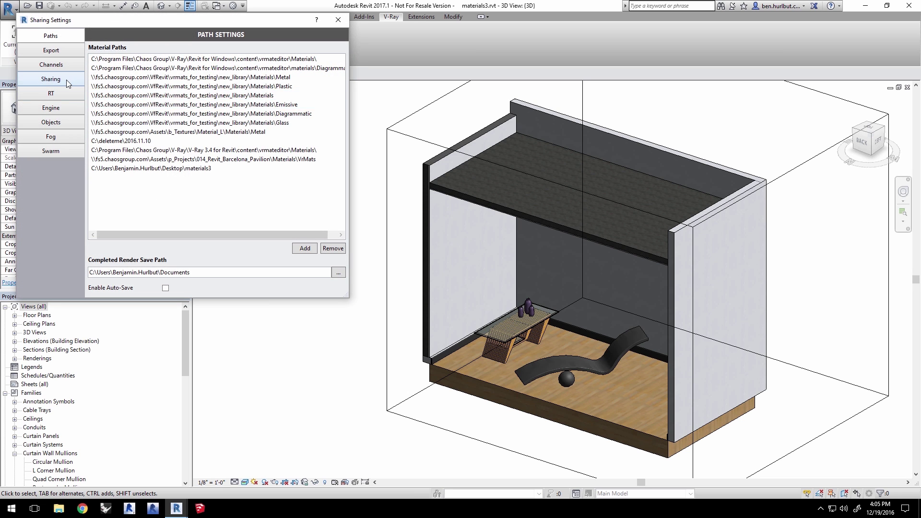
click(67, 82)
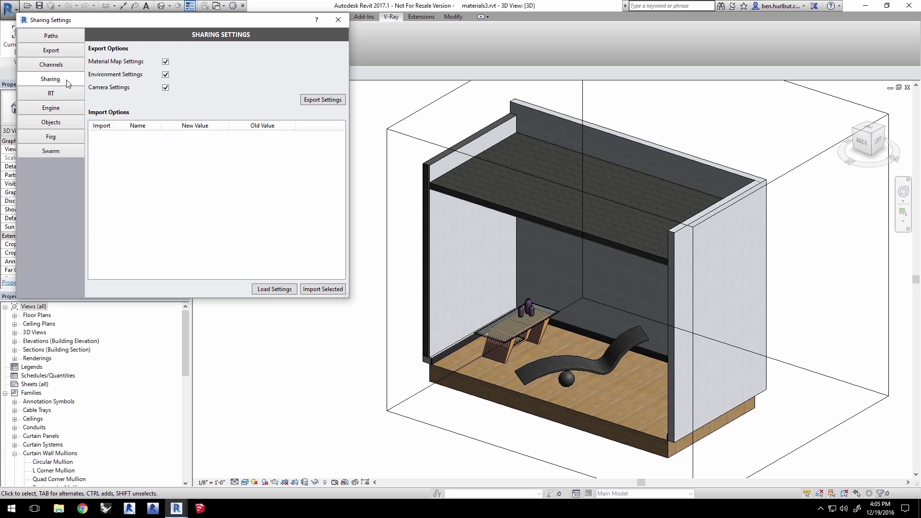
click(274, 289)
click(117, 105)
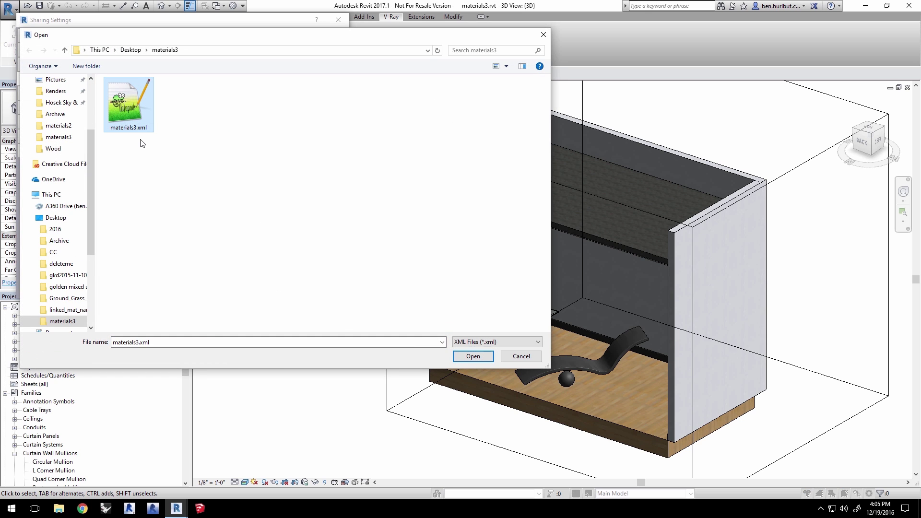
click(472, 357)
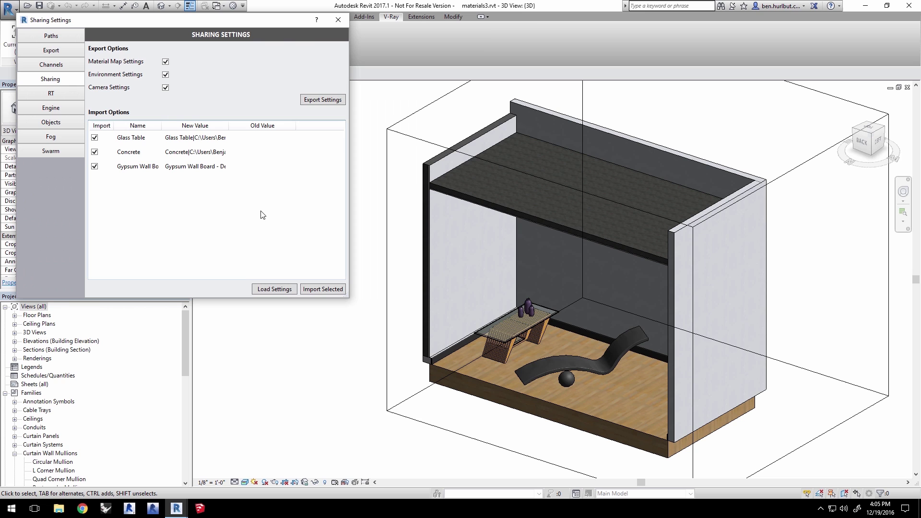
Step: Import the three materials, then render the Render view at crop-region size and 75 DPI
click(325, 288)
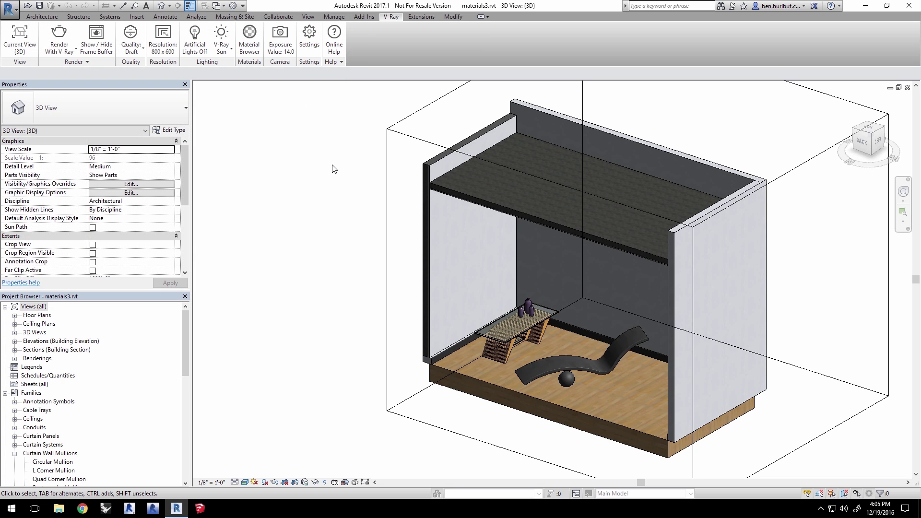
click(32, 50)
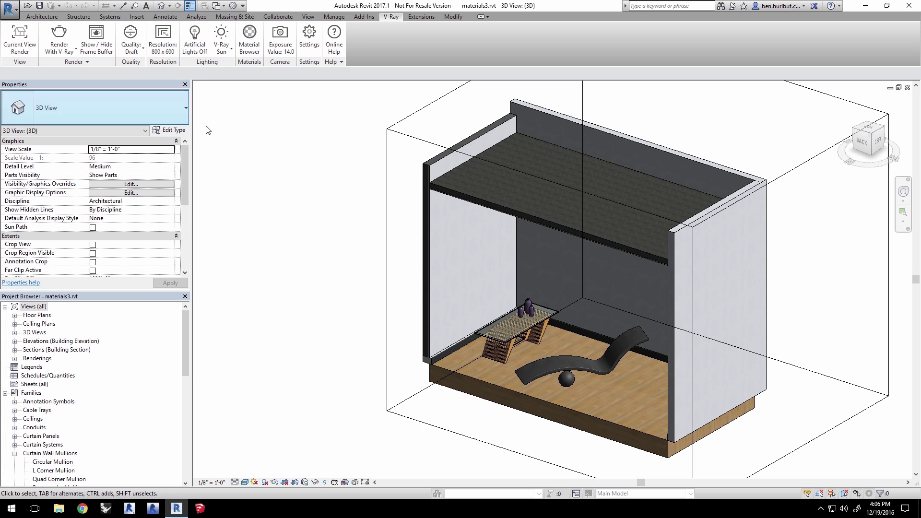
click(163, 39)
click(116, 163)
click(123, 192)
click(196, 194)
scroll(223, 216, up, 1)
click(198, 200)
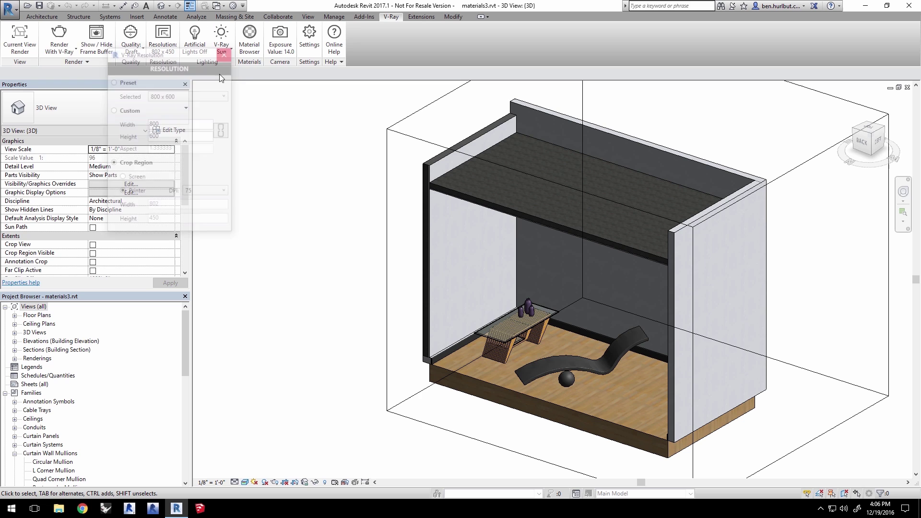
click(59, 36)
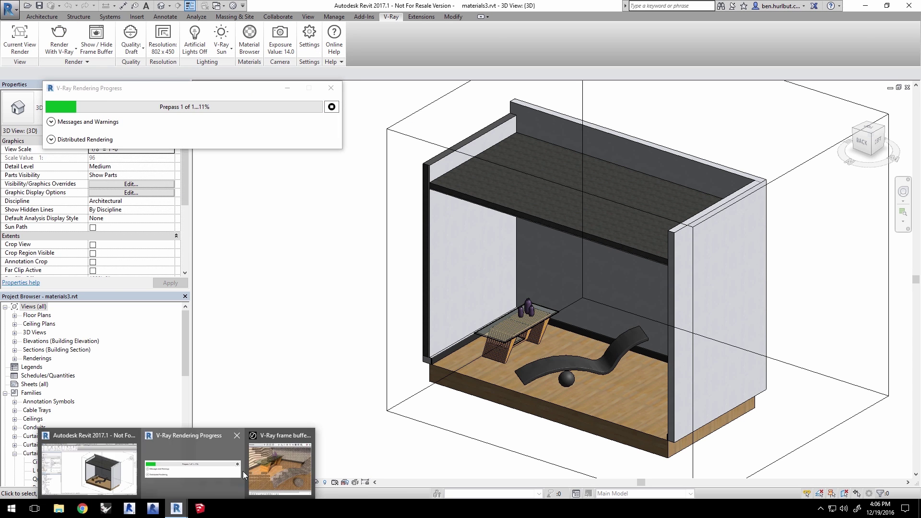
Step: Move the V-Ray frame buffer and pan the zoomed render to inspect the chair and sphere
click(280, 467)
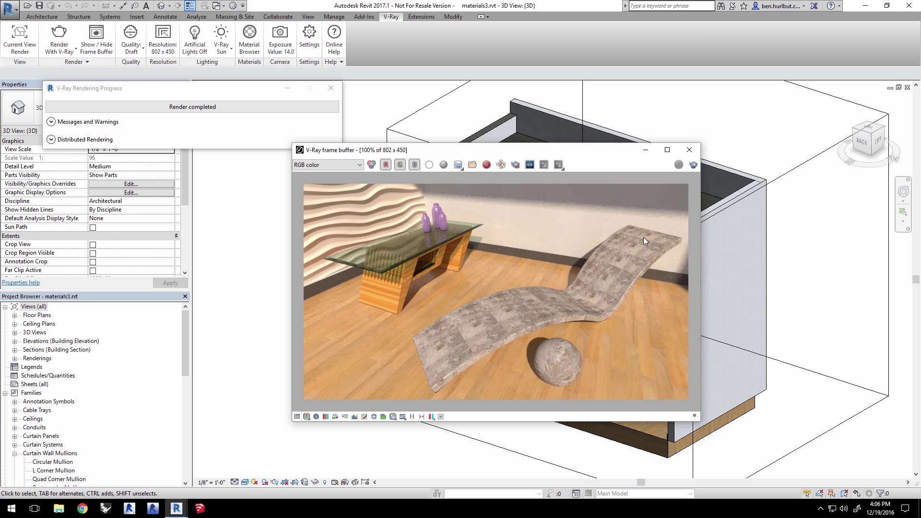
drag(516, 150, 464, 87)
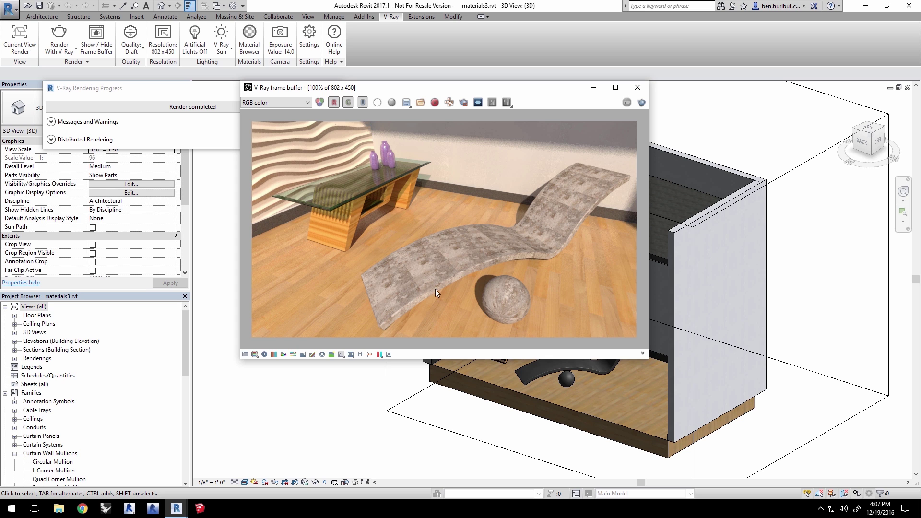
scroll(419, 298, up, 2)
middle_drag(378, 329, 372, 286)
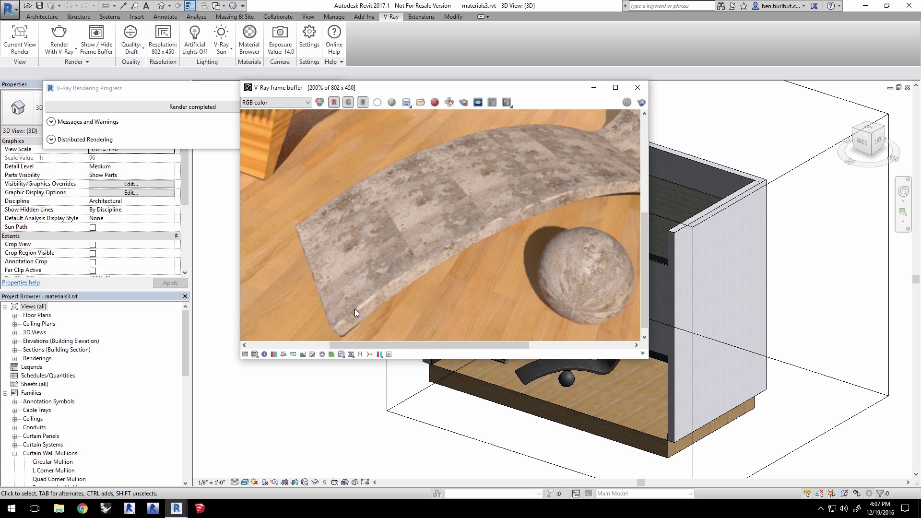
scroll(354, 309, up, 1)
middle_drag(518, 308, 458, 224)
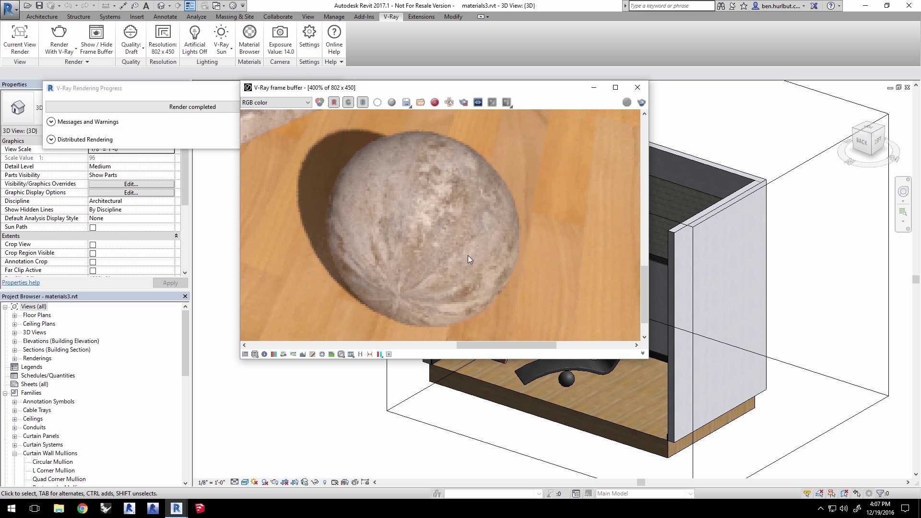
scroll(506, 249, down, 2)
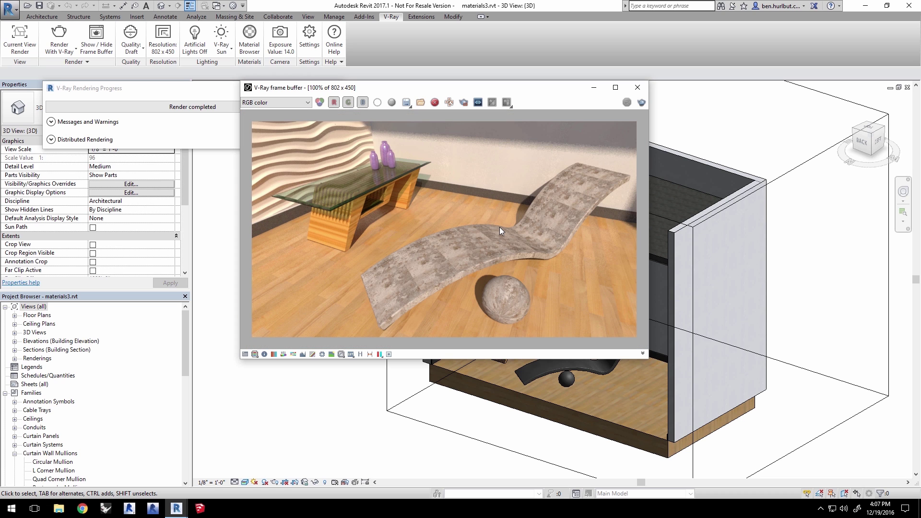
Step: Filter the Material Browser for concrete and edit Concrete's Concrete-Begin V-Ray material
click(250, 38)
click(180, 103)
text(concrete)
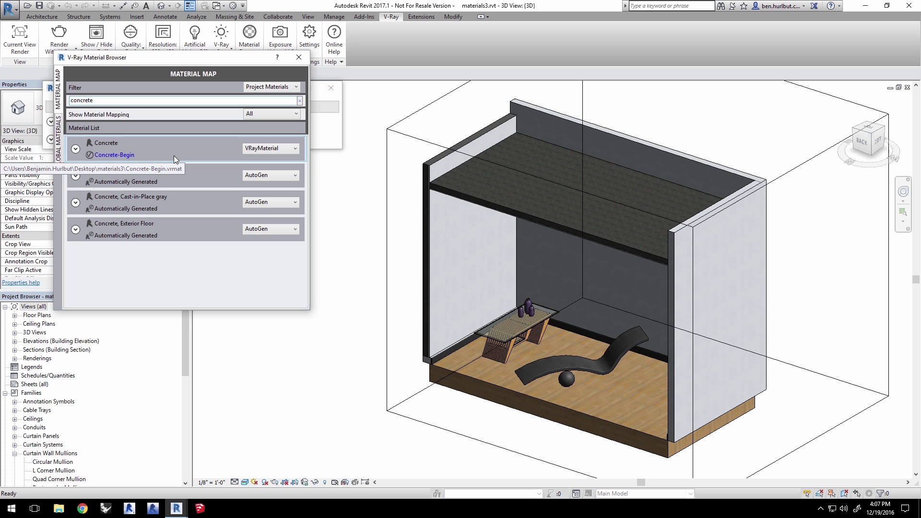
click(75, 150)
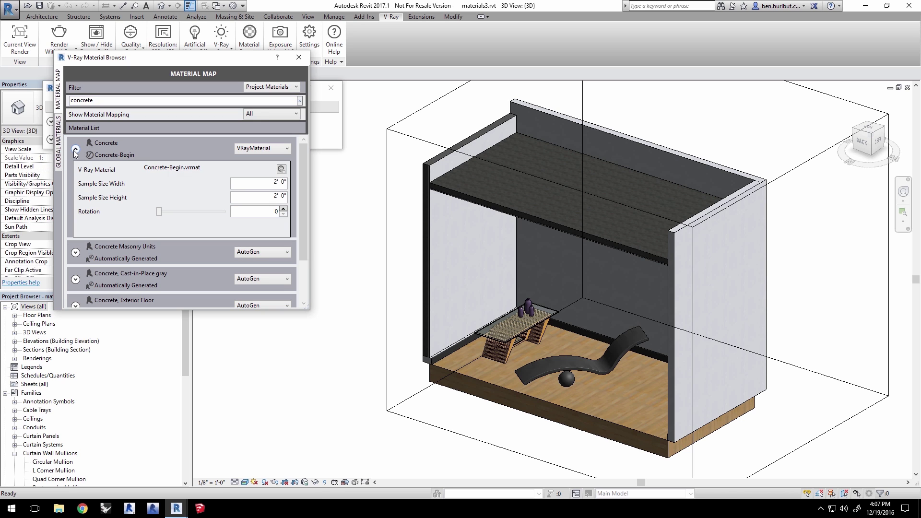
click(282, 171)
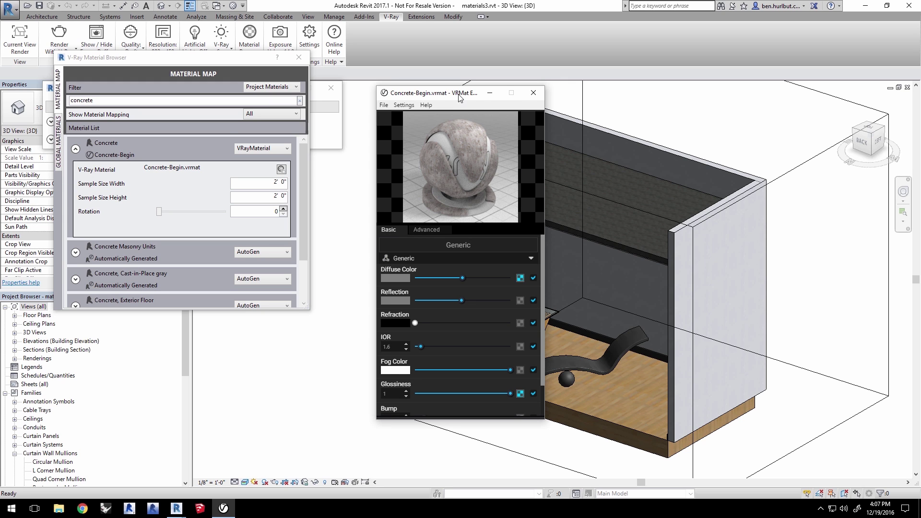
Step: Copy the concrete diffuse bitmap, then change the diffuse map type to TriPlanar
drag(458, 98, 480, 101)
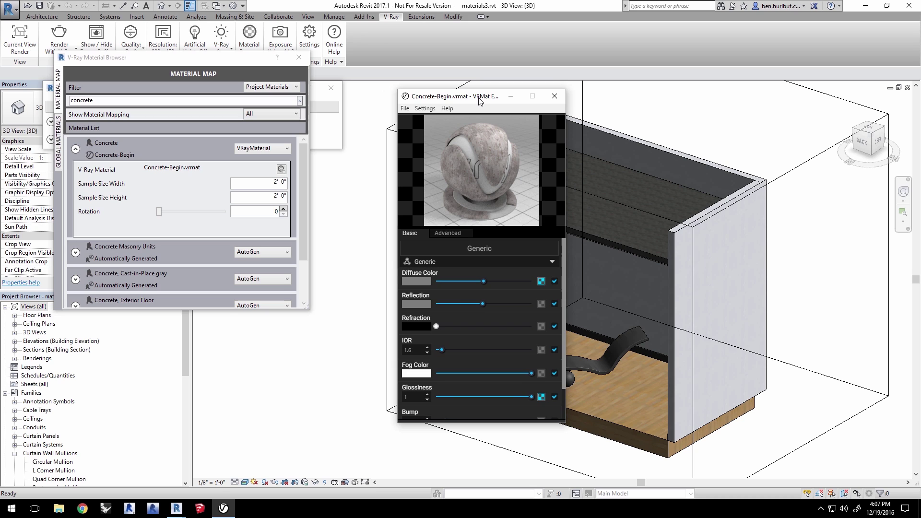
right_click(541, 280)
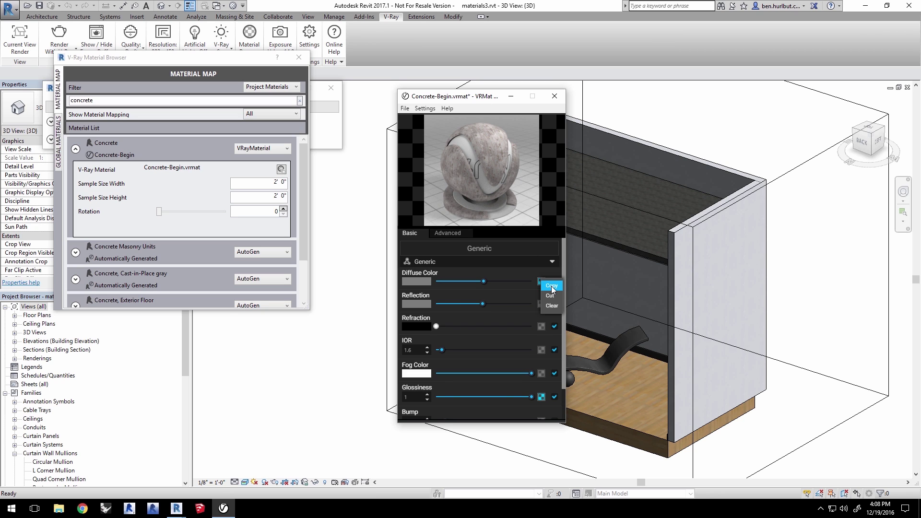
click(552, 286)
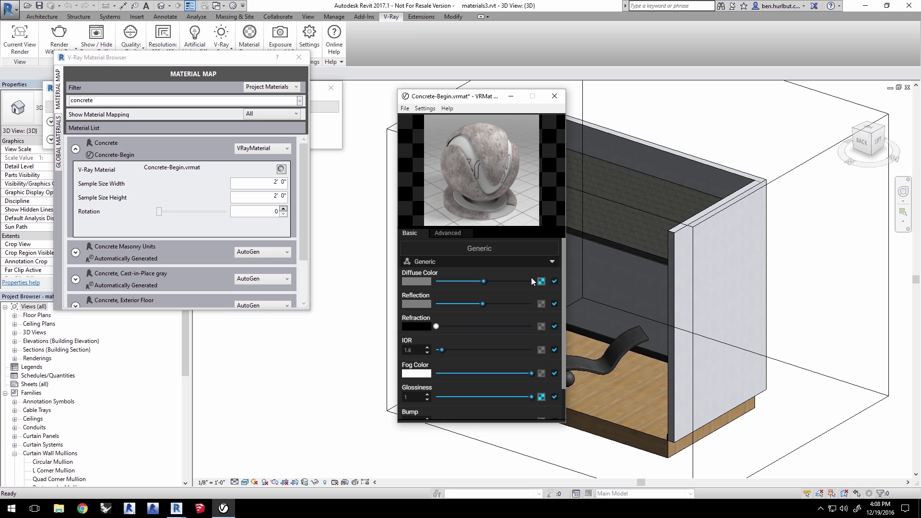
click(541, 281)
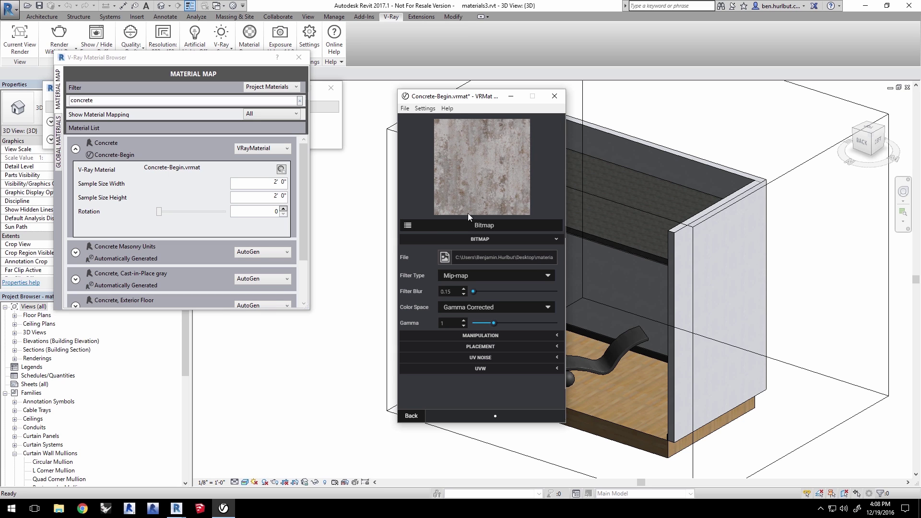
click(408, 226)
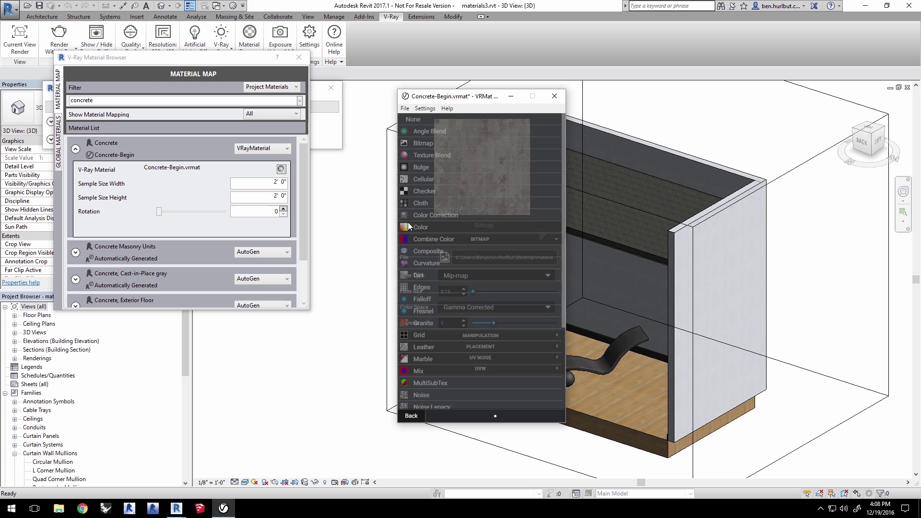
drag(564, 211, 561, 297)
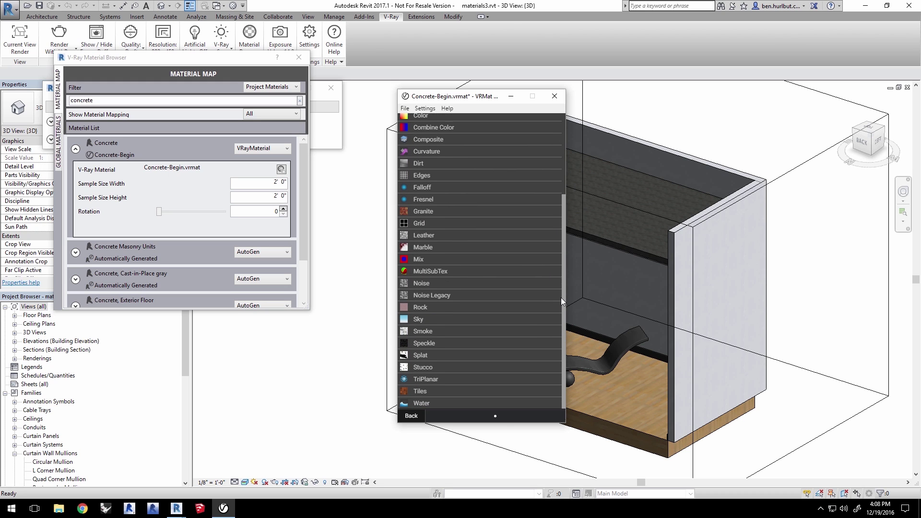
click(454, 379)
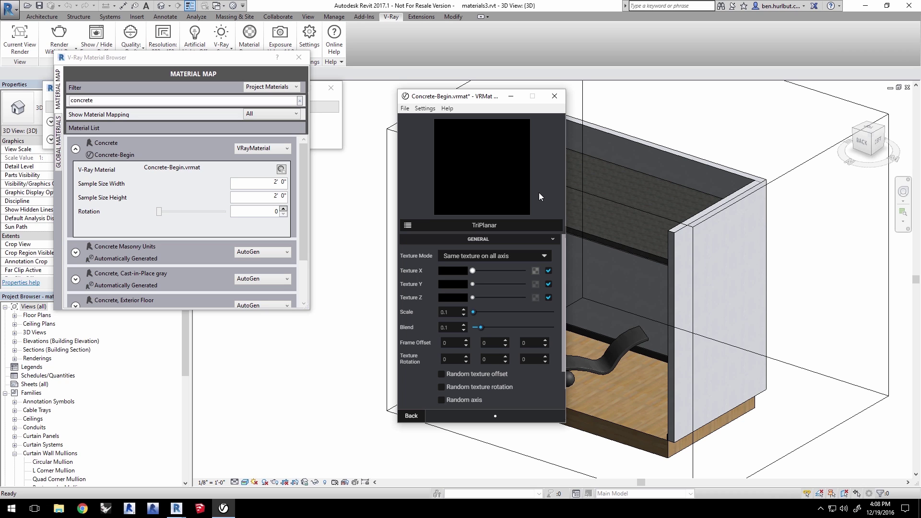
Step: Paste the concrete bitmap as a copy into the TriPlanar Texture X slot
right_click(536, 271)
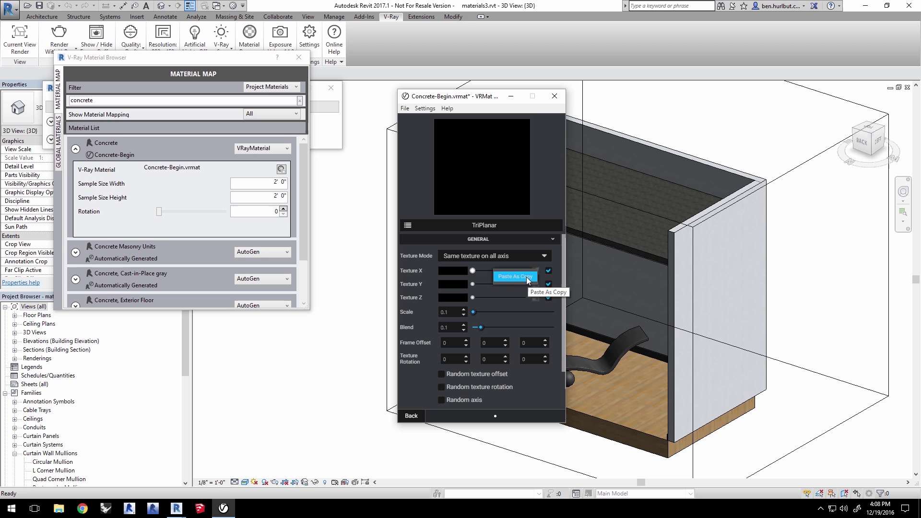
click(528, 280)
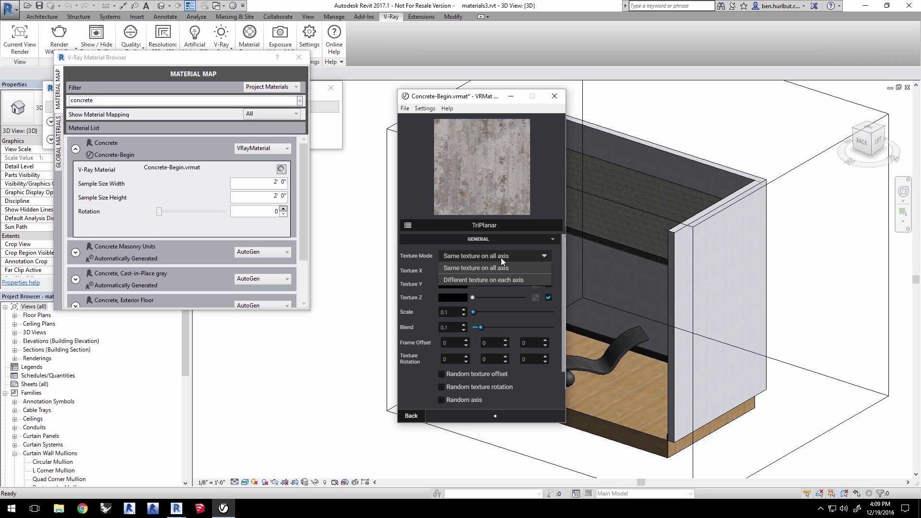
Step: Use a different texture per axis, blue for Texture Y and green for Texture Z, then preview
click(480, 280)
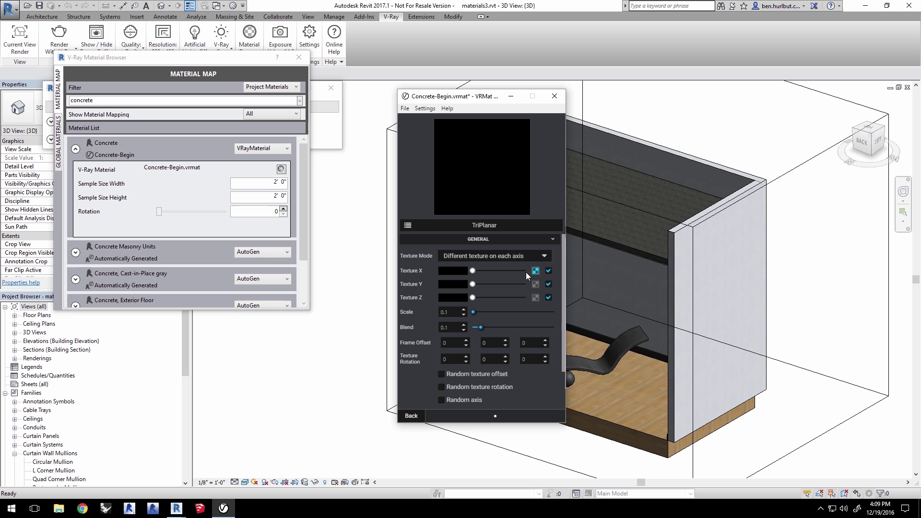
click(458, 284)
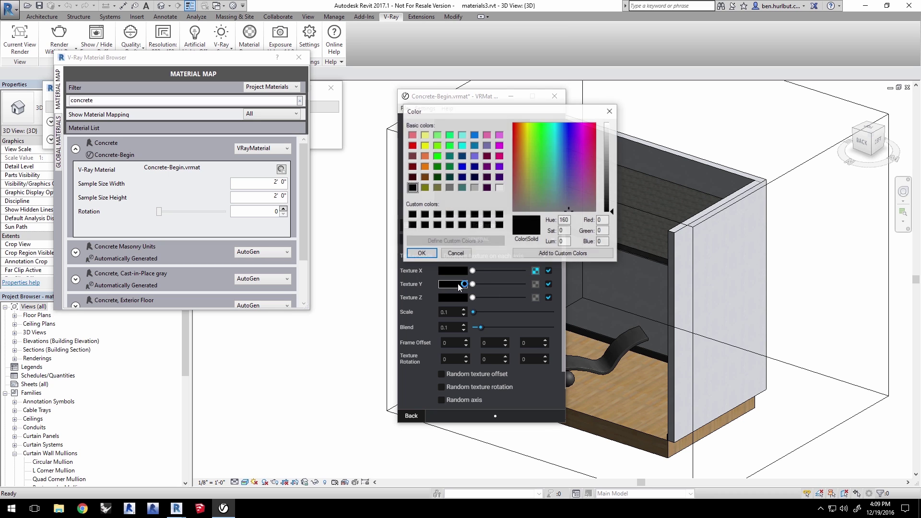
click(462, 168)
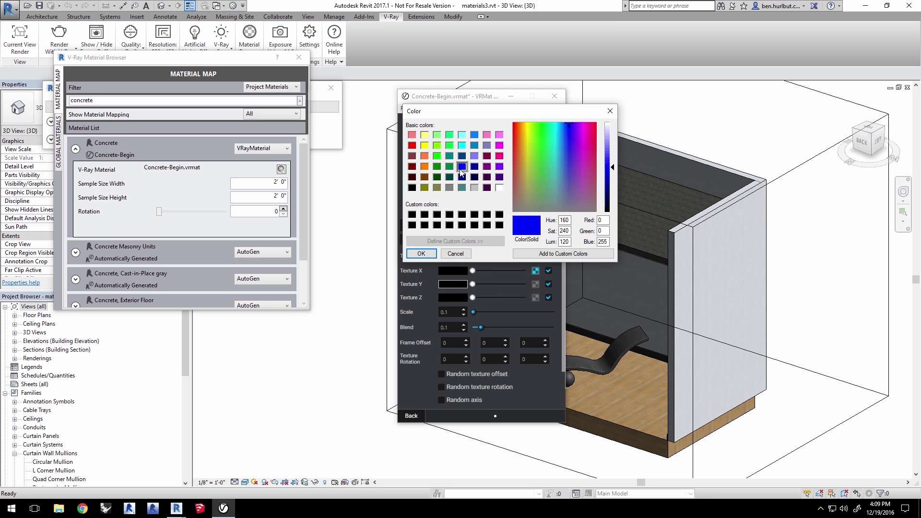
click(420, 253)
click(452, 297)
click(437, 156)
click(421, 253)
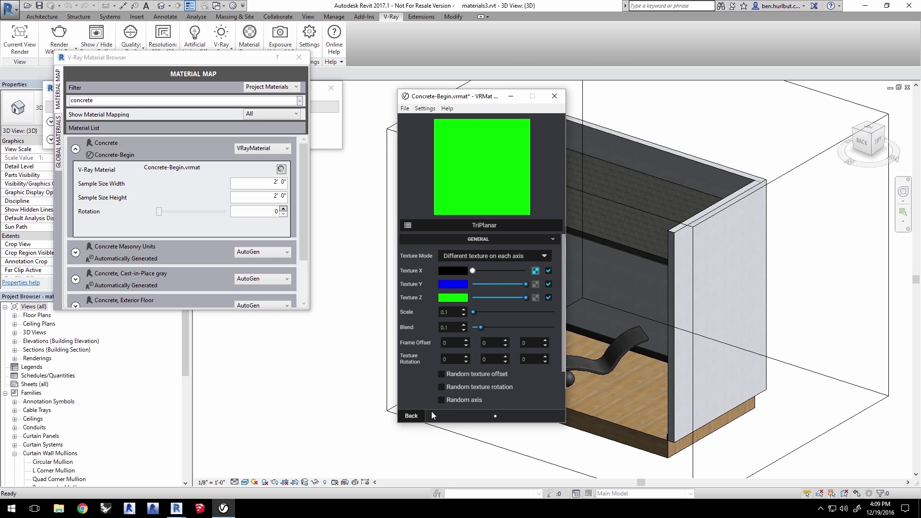
click(412, 416)
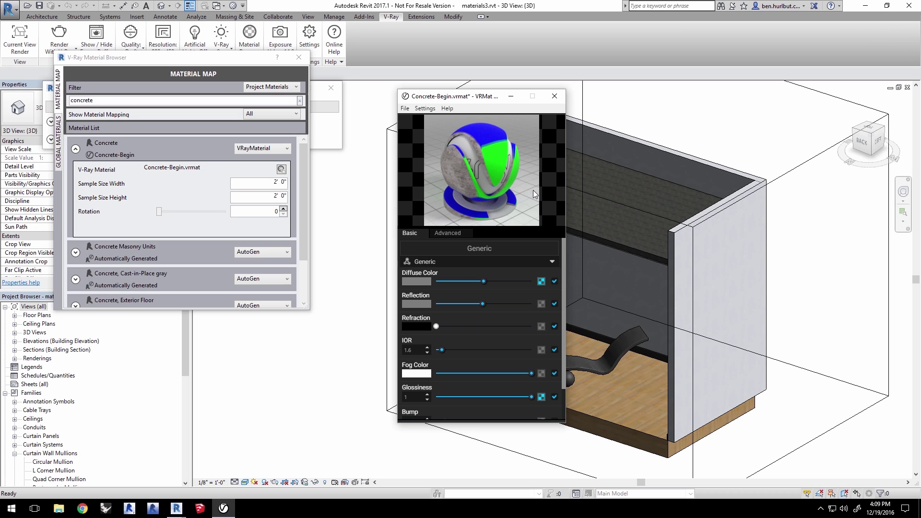
Step: Set the diffuse TriPlanar to the same texture on all axes with scale 0.5
click(540, 281)
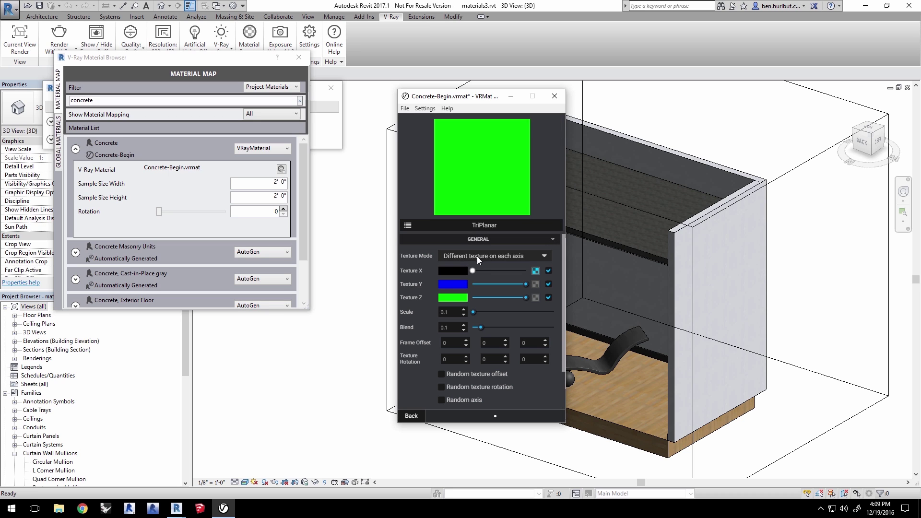
click(476, 256)
click(474, 269)
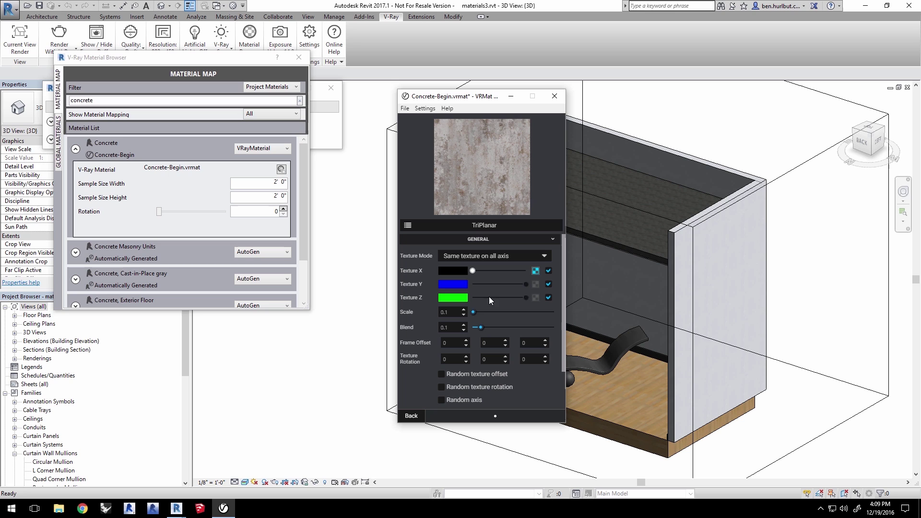
drag(452, 311, 429, 311)
text(.5)
key(Return)
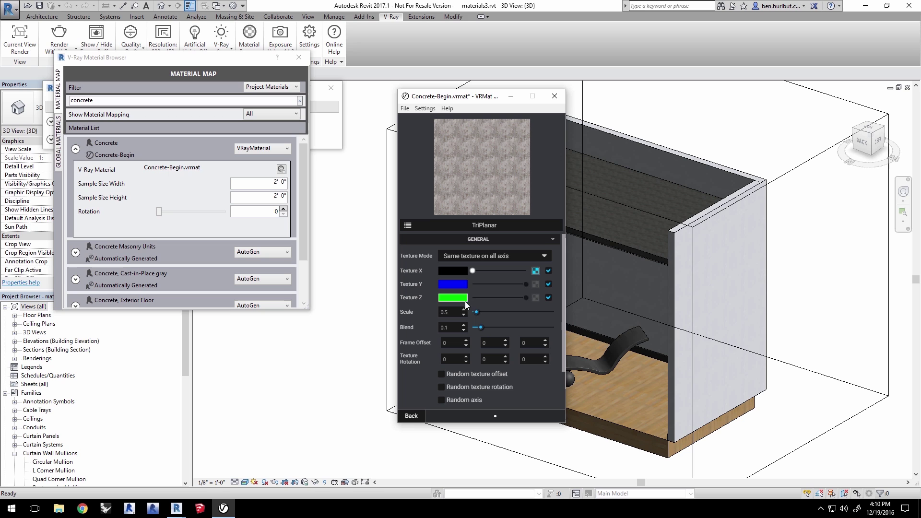
Step: Copy the glossiness bitmap map
click(411, 416)
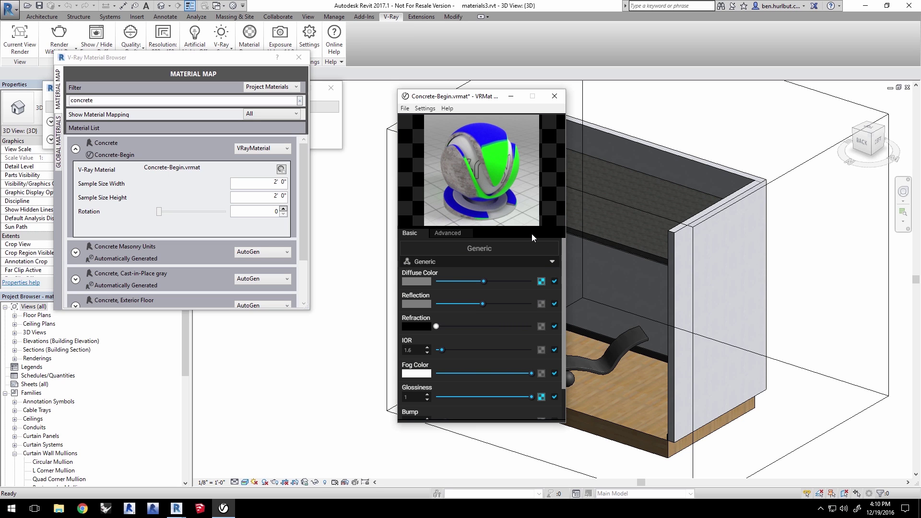
scroll(564, 304, down, 1)
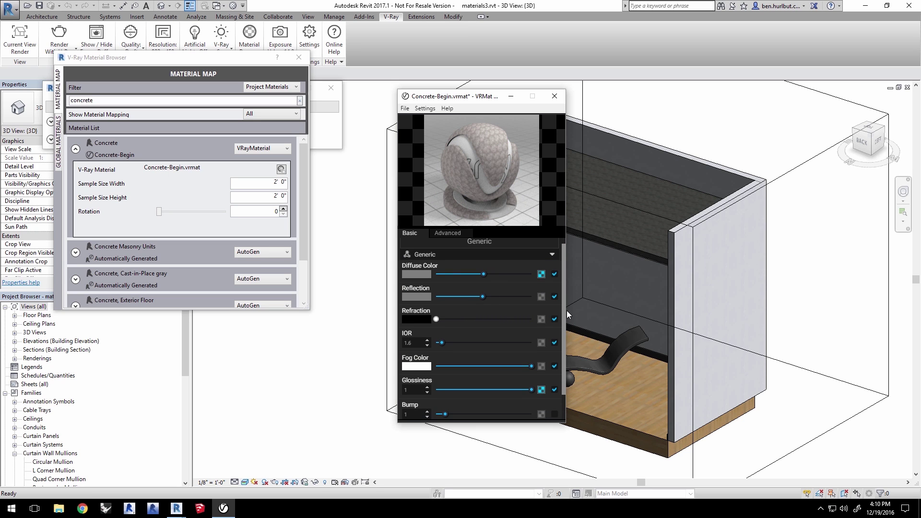
click(542, 387)
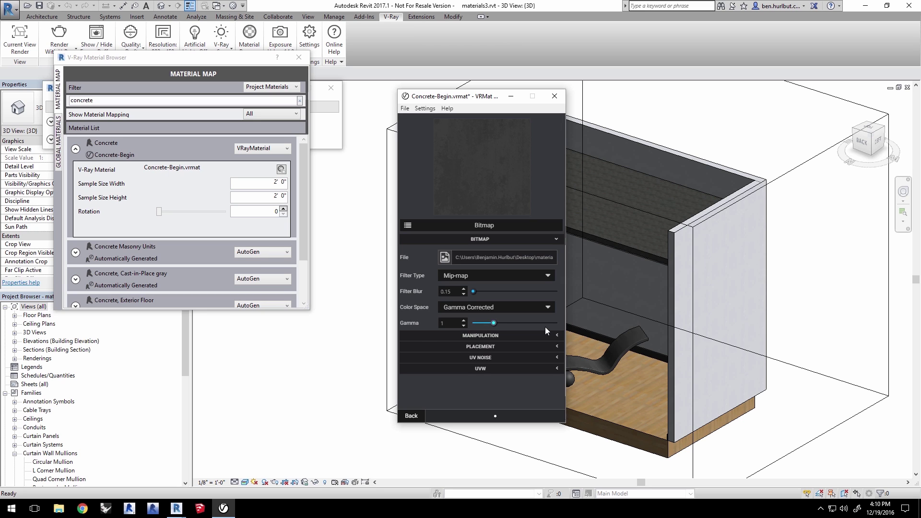
click(411, 415)
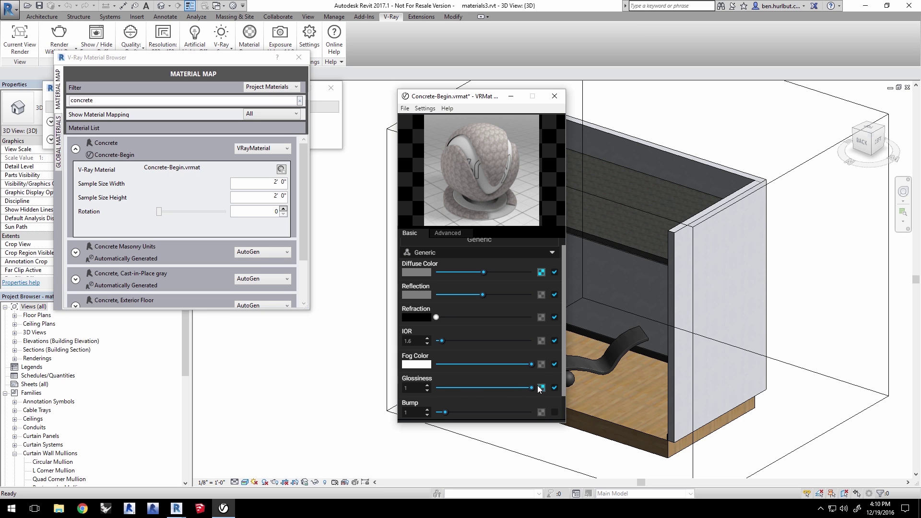
right_click(529, 388)
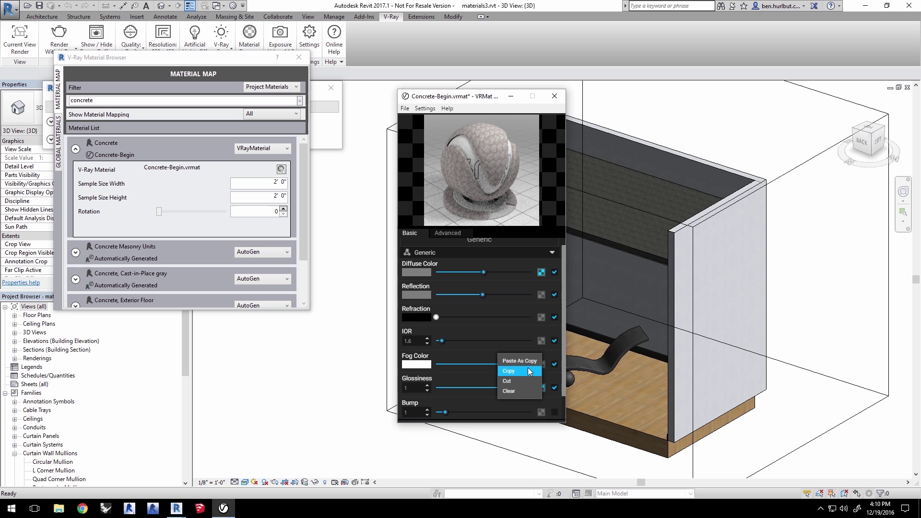
click(528, 370)
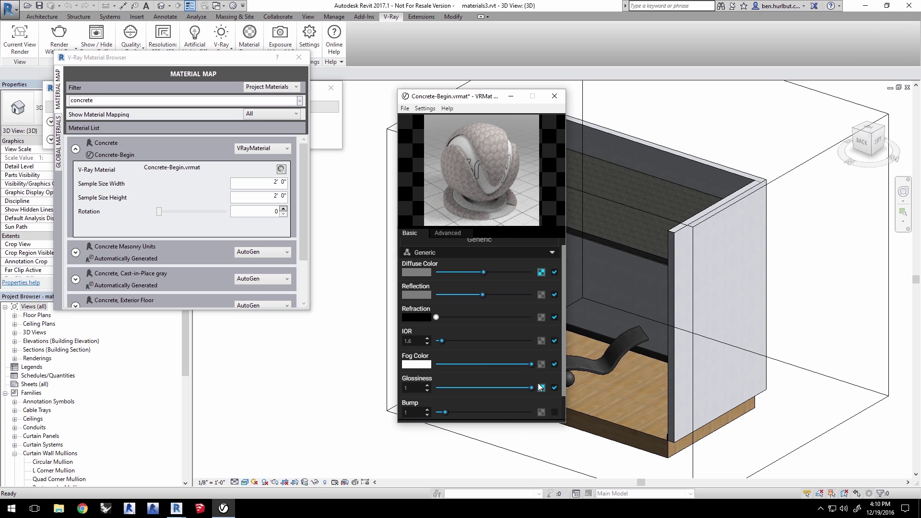
Step: Convert the glossiness map to a TriPlanar texture with scale 0.5
click(542, 388)
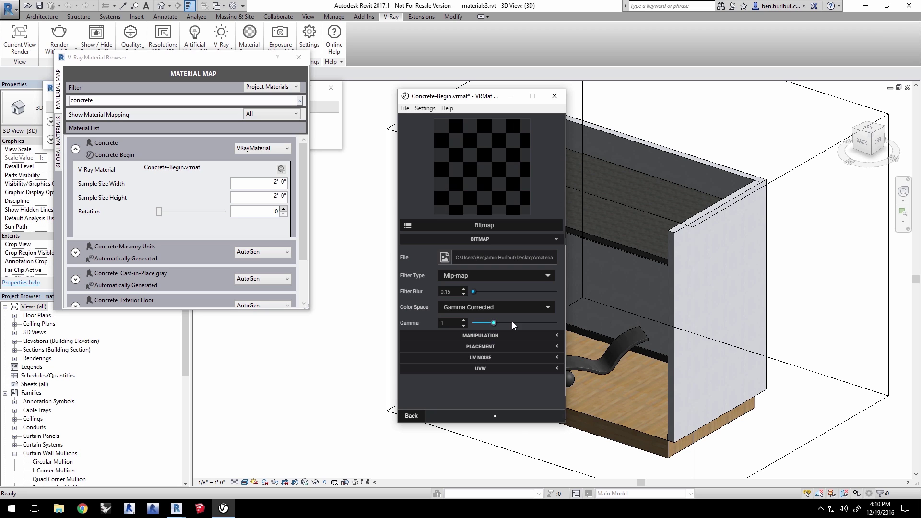
click(407, 225)
scroll(436, 286, down, 5)
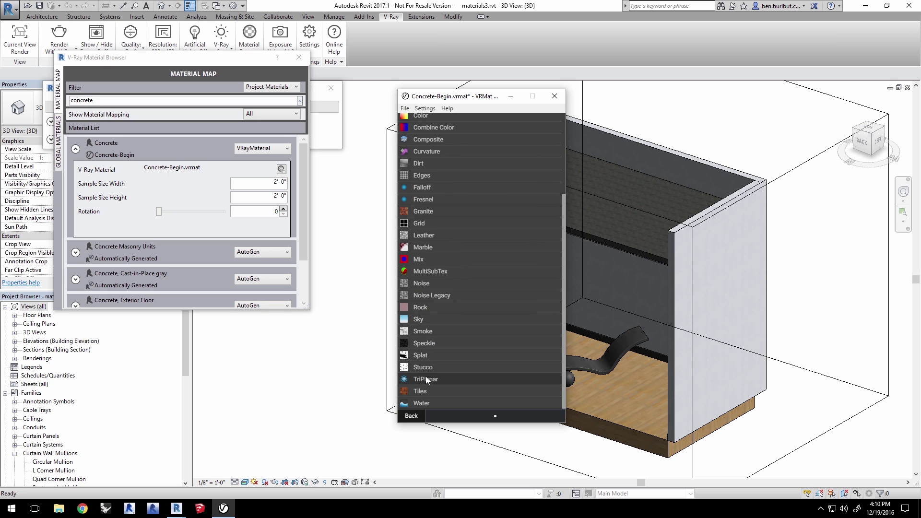
click(425, 378)
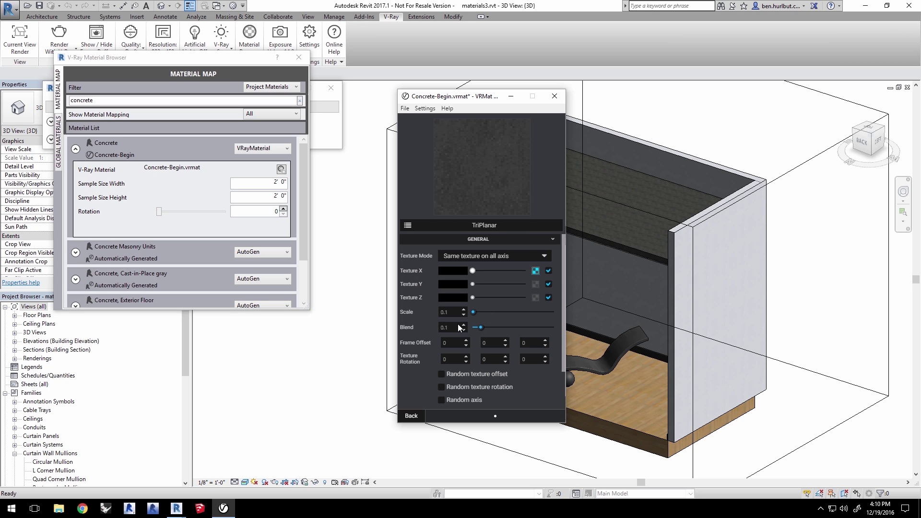
drag(449, 312, 429, 312)
key(Return)
Step: Save the Concrete-Begin material and close the VRMat Editor
click(411, 416)
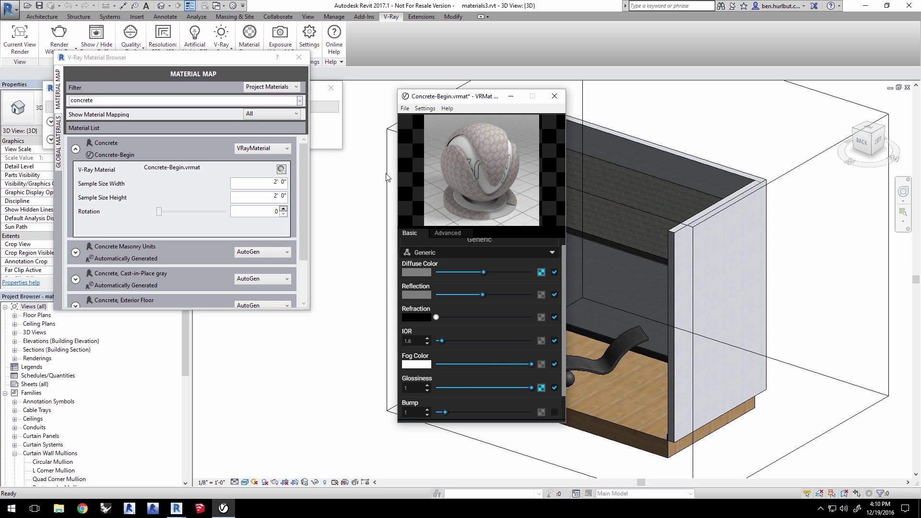
click(405, 108)
click(412, 148)
click(554, 95)
mouse_move(177, 509)
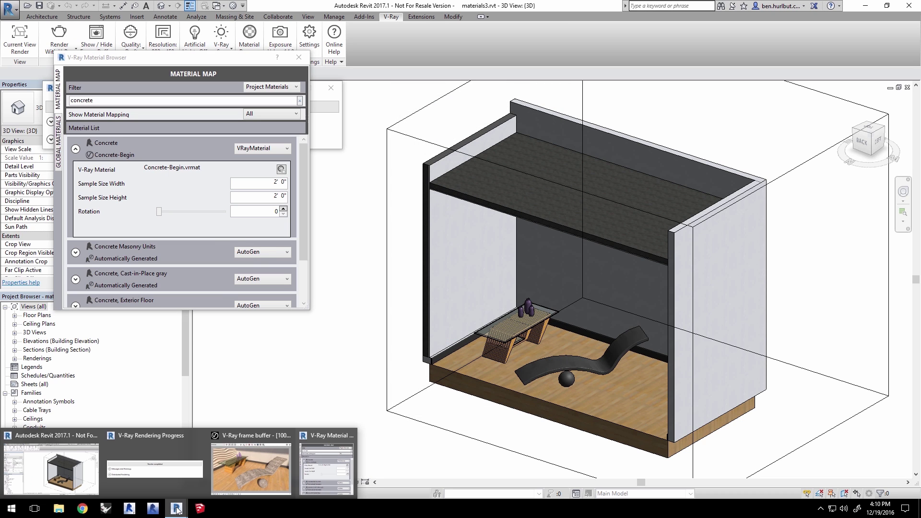
Step: Re-render a region around the concrete chair and sphere, then fit the whole render in view
click(252, 464)
drag(362, 337, 635, 154)
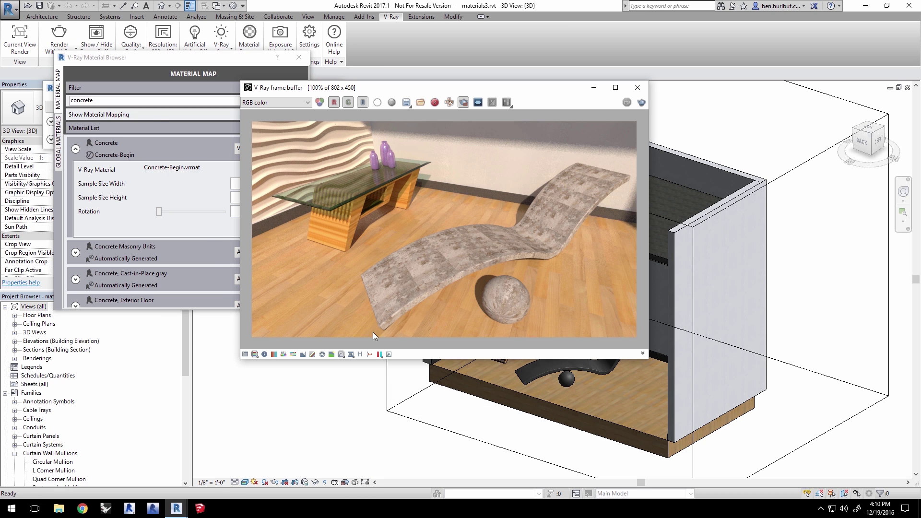
click(60, 35)
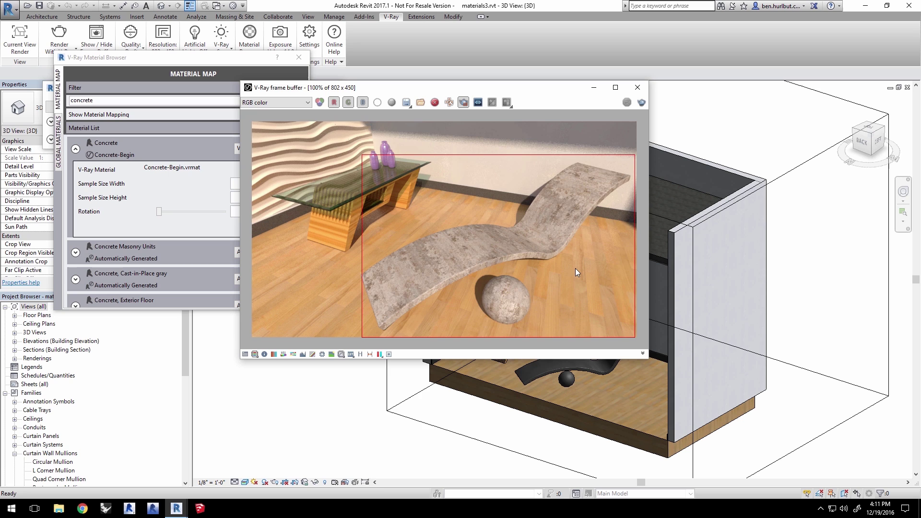
scroll(461, 270, up, 1)
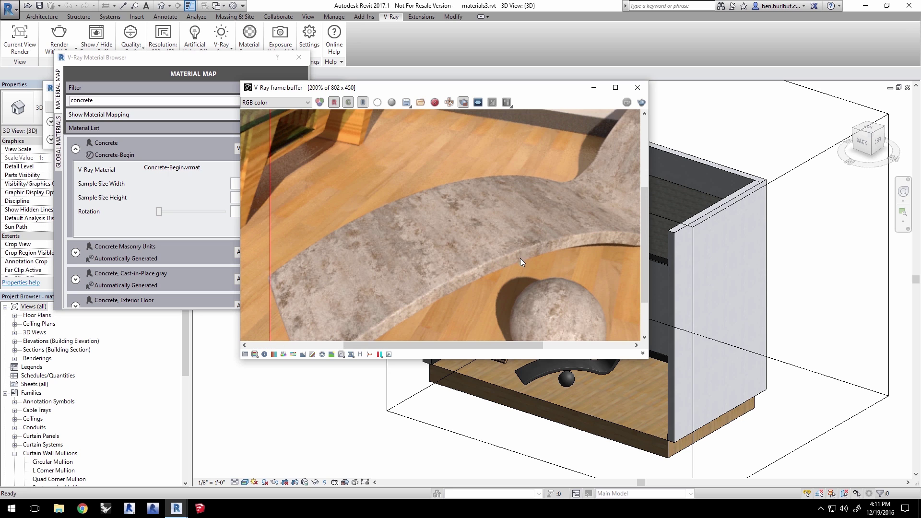
mouse_move(495, 232)
middle_down()
mouse_move(466, 203)
mouse_move(413, 188)
middle_up()
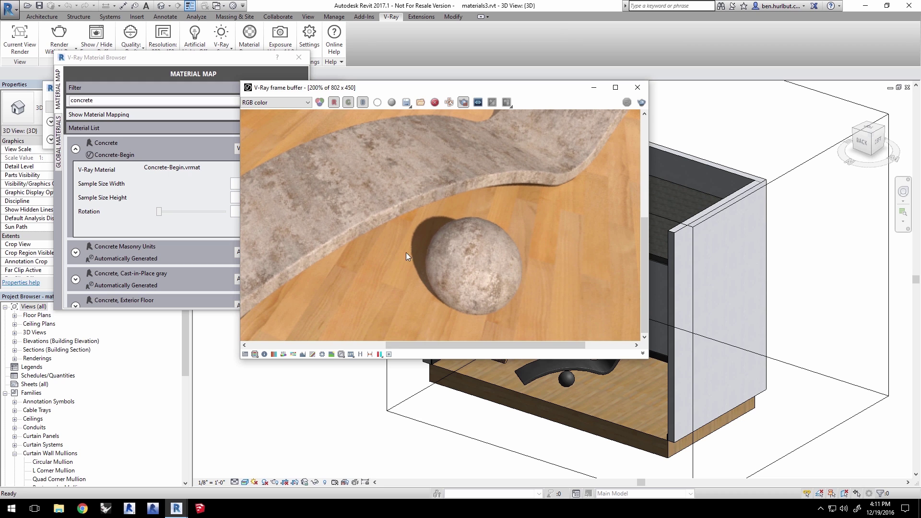
double_click(581, 211)
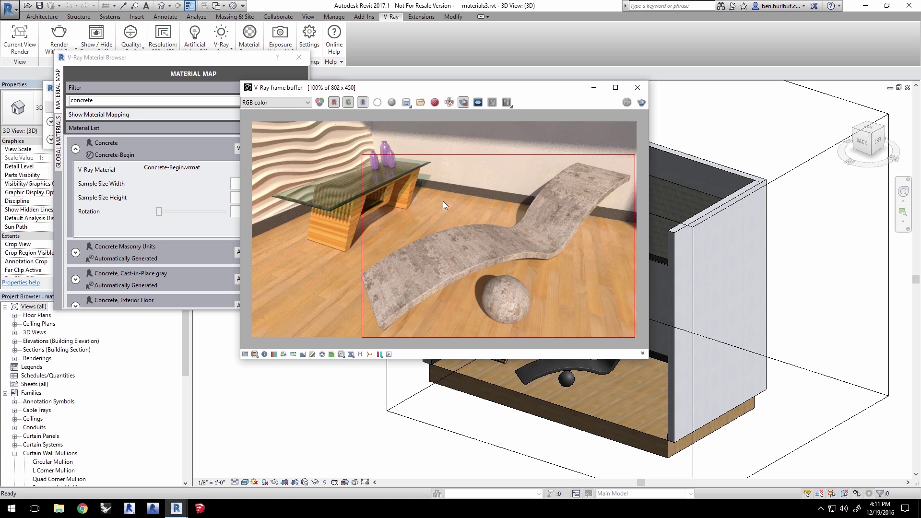
scroll(442, 205, up, 1)
mouse_move(428, 200)
middle_down()
mouse_move(486, 172)
mouse_move(526, 176)
mouse_move(545, 210)
middle_up()
scroll(503, 237, down, 1)
Step: Filter for 'ply' and map Plywood - Table to Desktop > materials3 > Plywood.vrmat
click(108, 100)
double_click(108, 101)
text(p)
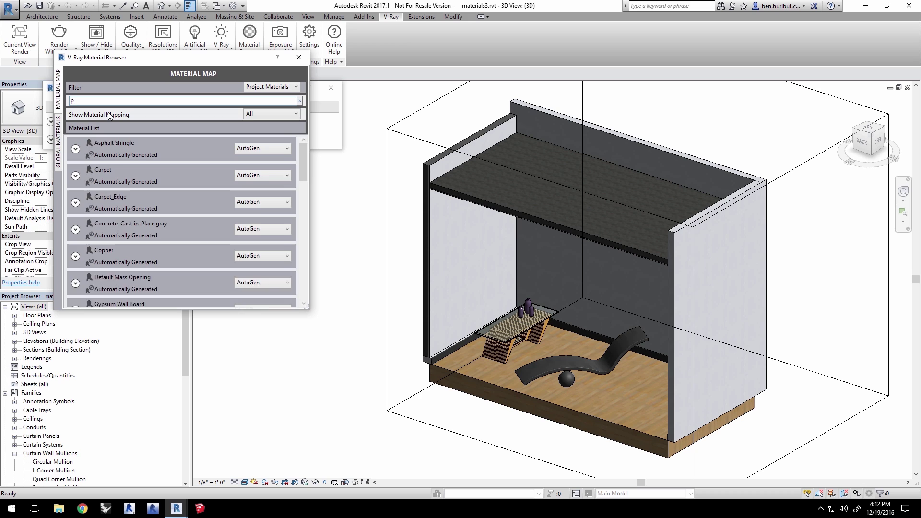
text(ly)
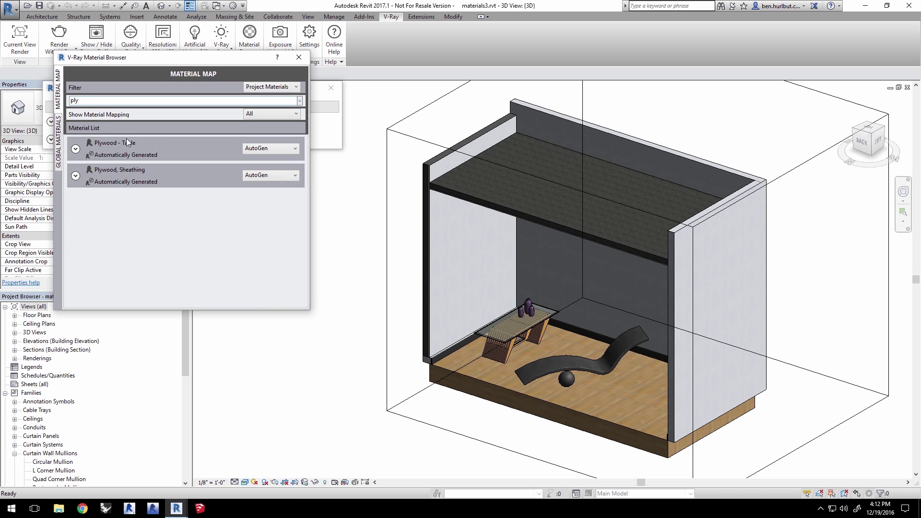
click(281, 149)
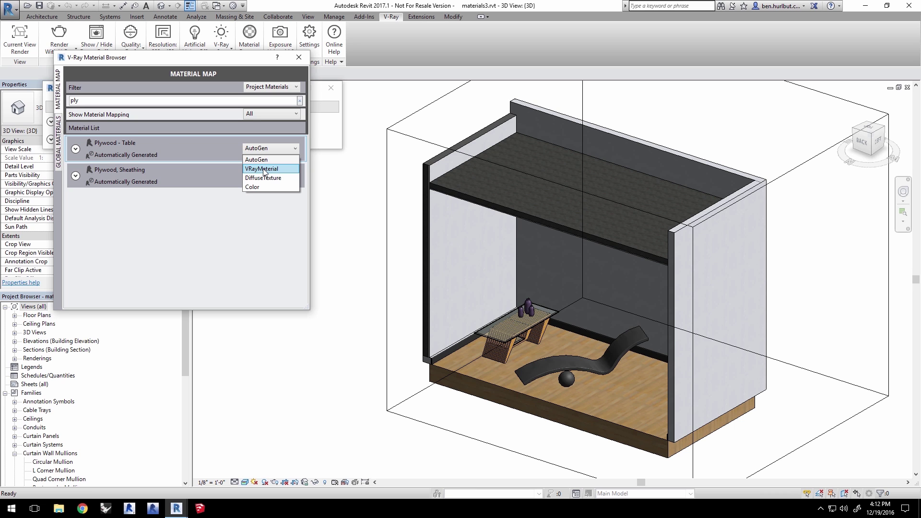
click(262, 168)
click(92, 186)
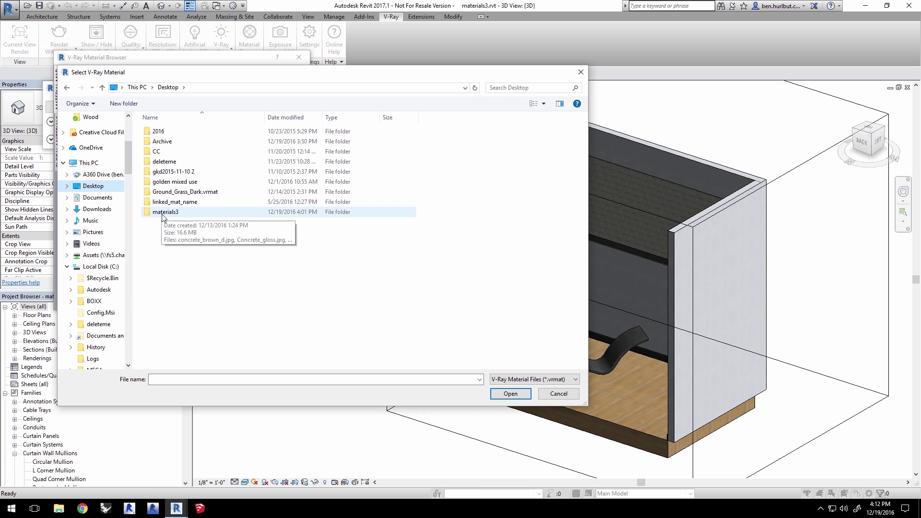
double_click(165, 213)
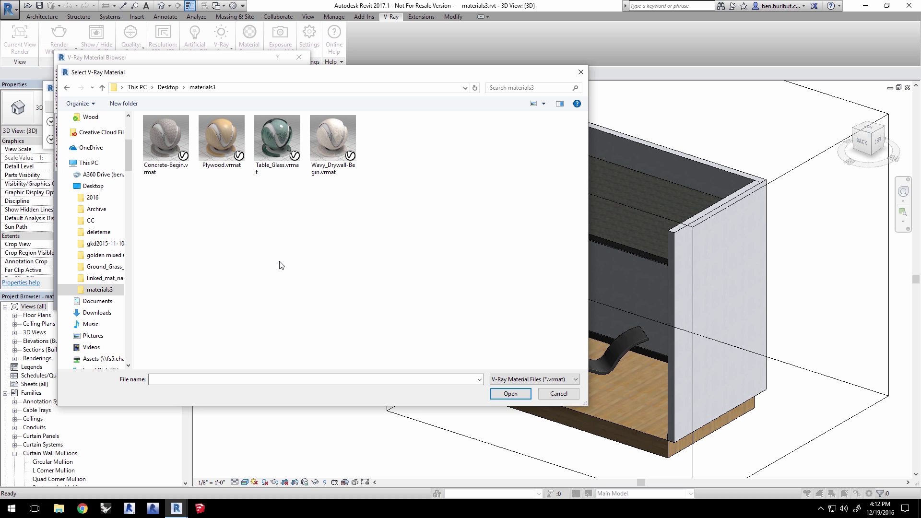
click(219, 137)
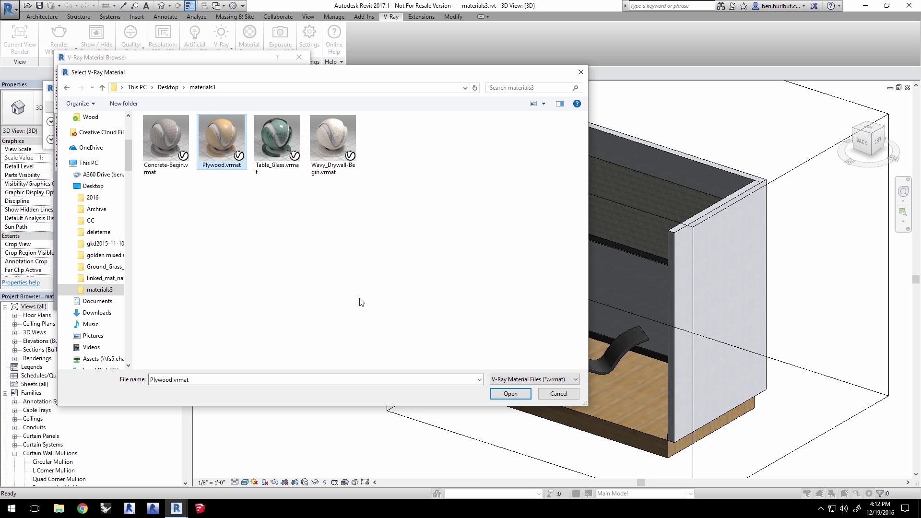
click(509, 394)
mouse_move(176, 509)
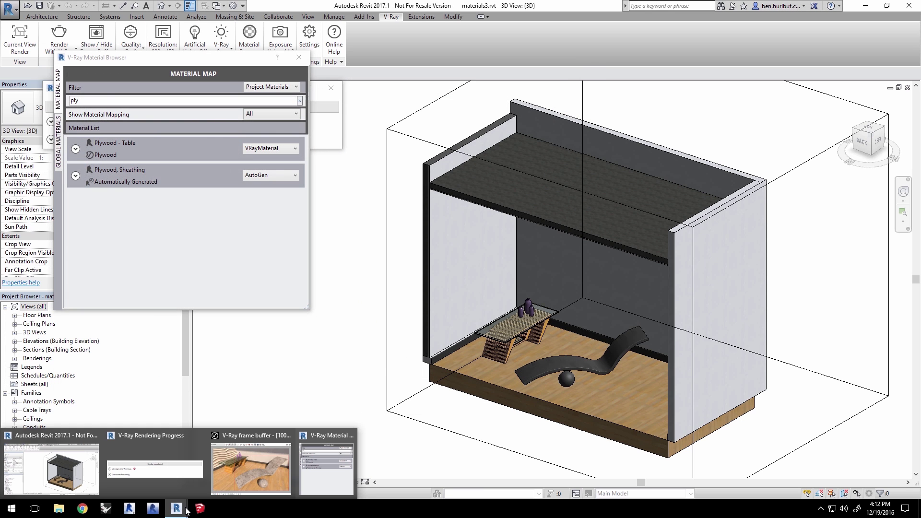
Step: Draw a new render region in the frame buffer framing the glass table
click(229, 471)
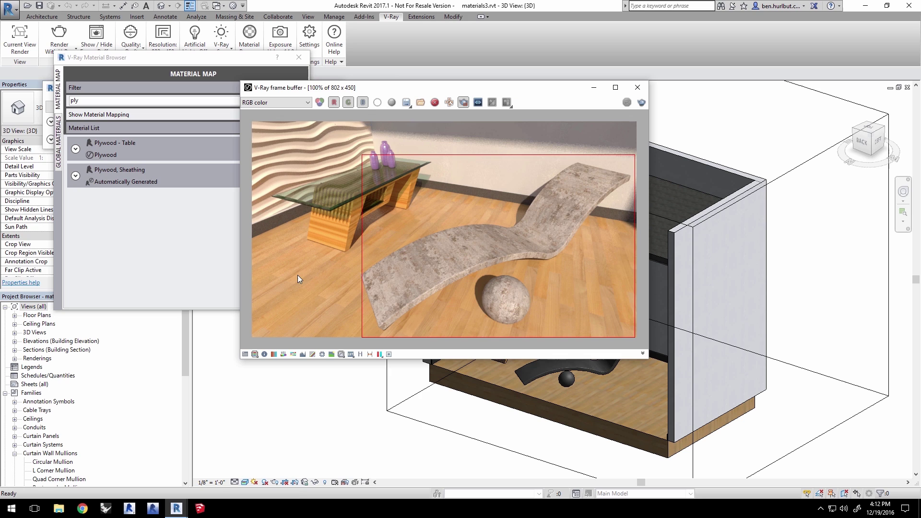
drag(290, 274, 434, 148)
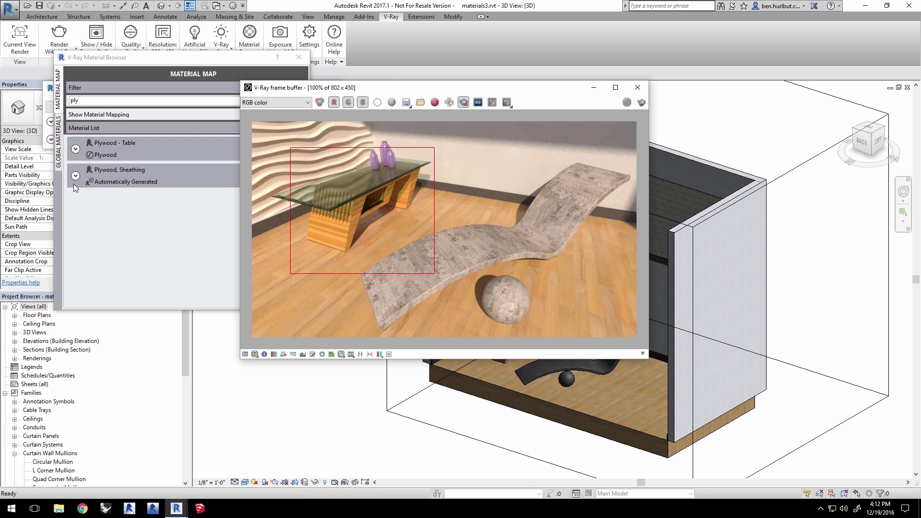
Step: Open Plywood - Table's Plywood material in the VRMat Editor
click(107, 226)
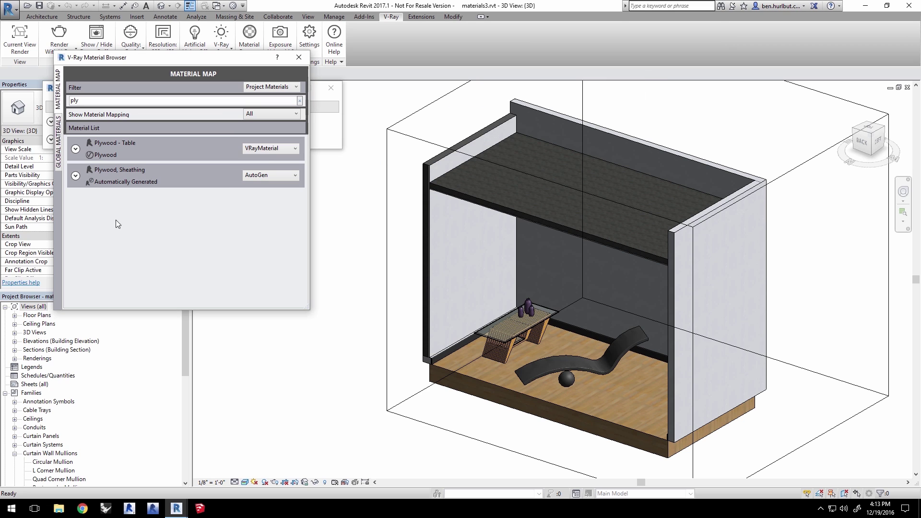
click(99, 149)
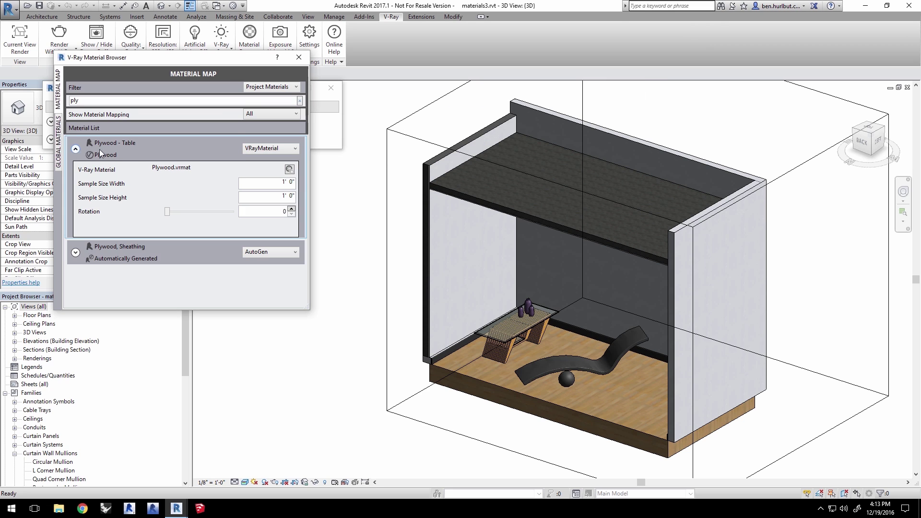
click(289, 170)
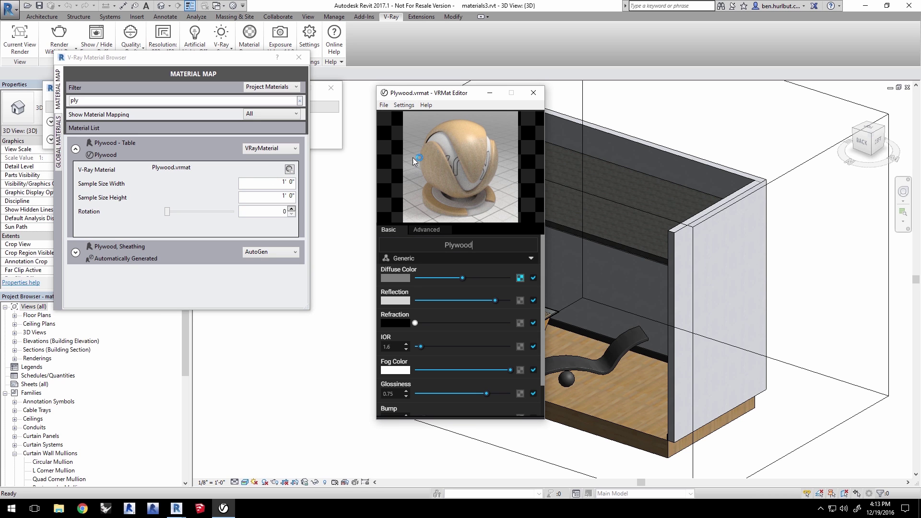
Step: Inspect one axis's wood bitmap in the TriPlanar diffuse texture, then return to TriPlanar settings
click(520, 277)
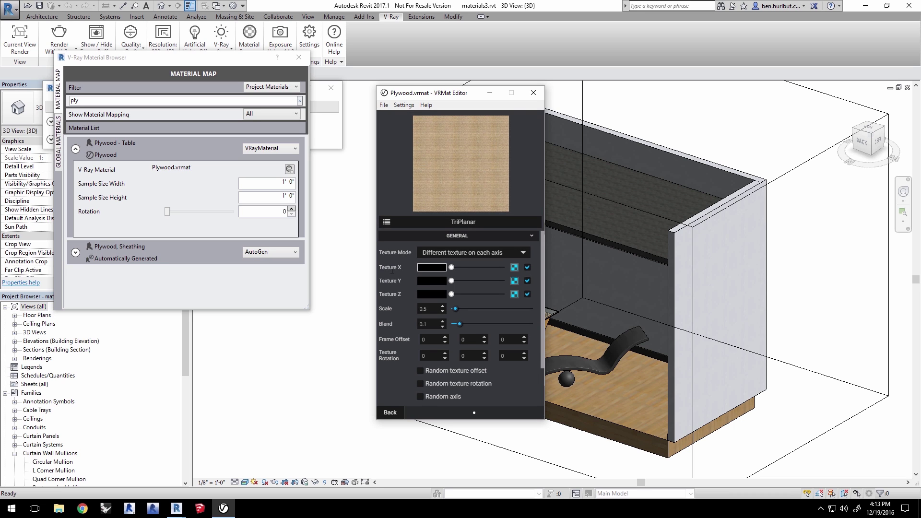
click(514, 268)
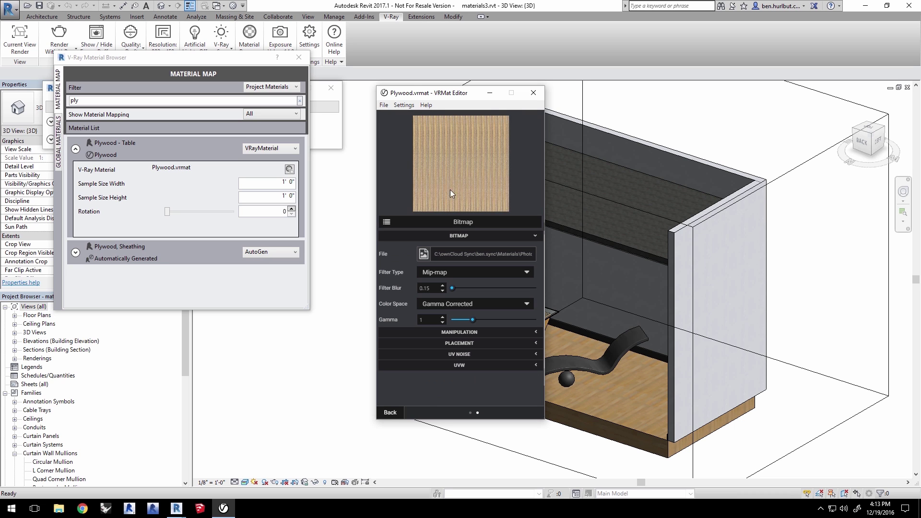
click(401, 412)
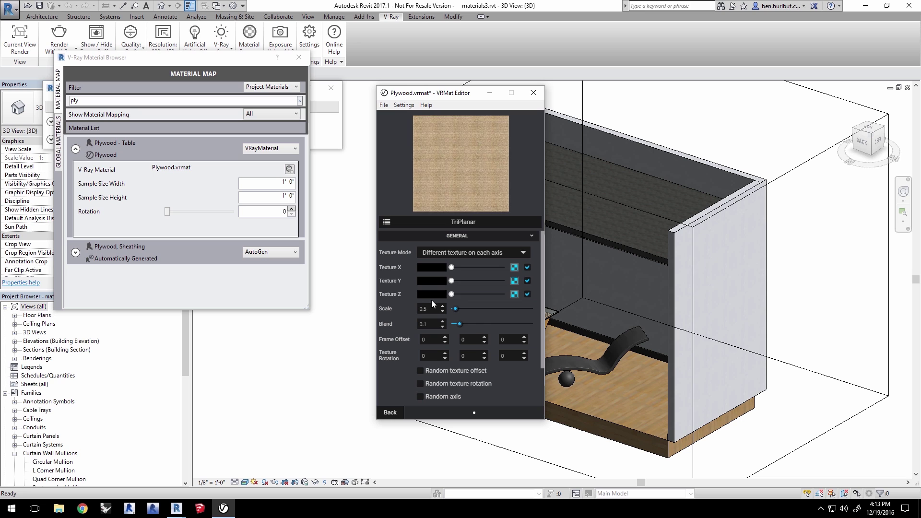
Step: Check the colour-corrected Texture Y wood map, close the editor, and re-render the table region
click(514, 281)
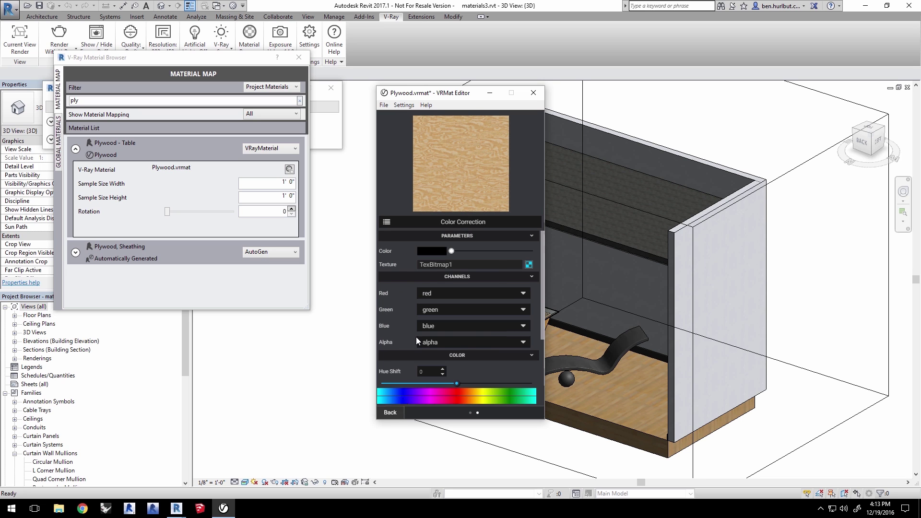
click(390, 411)
click(535, 93)
mouse_move(223, 509)
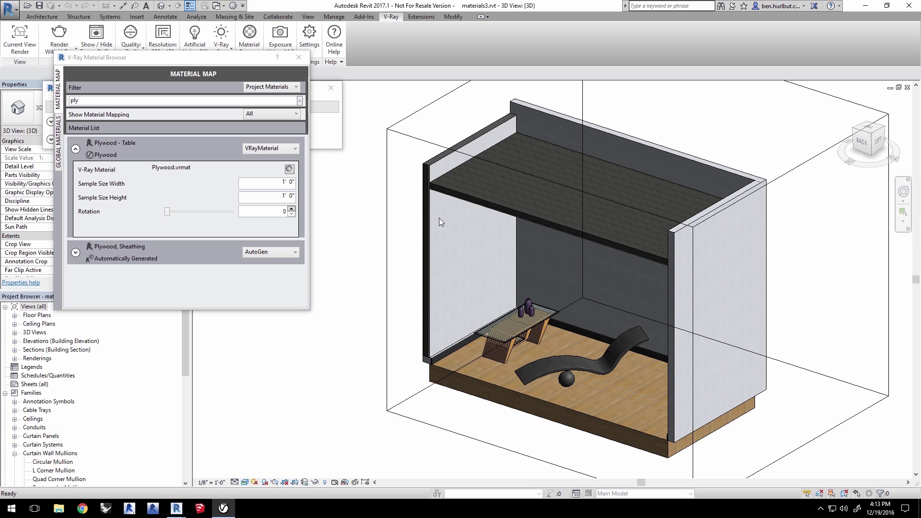
click(288, 442)
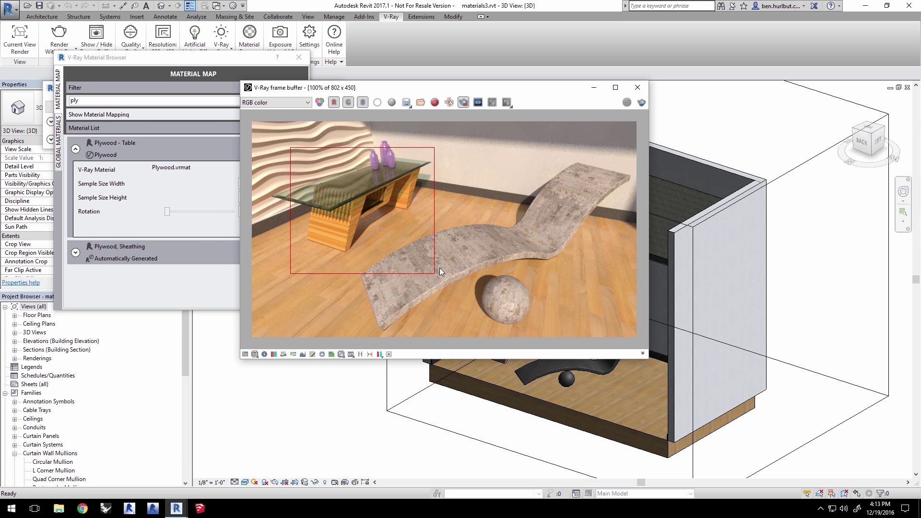
click(59, 36)
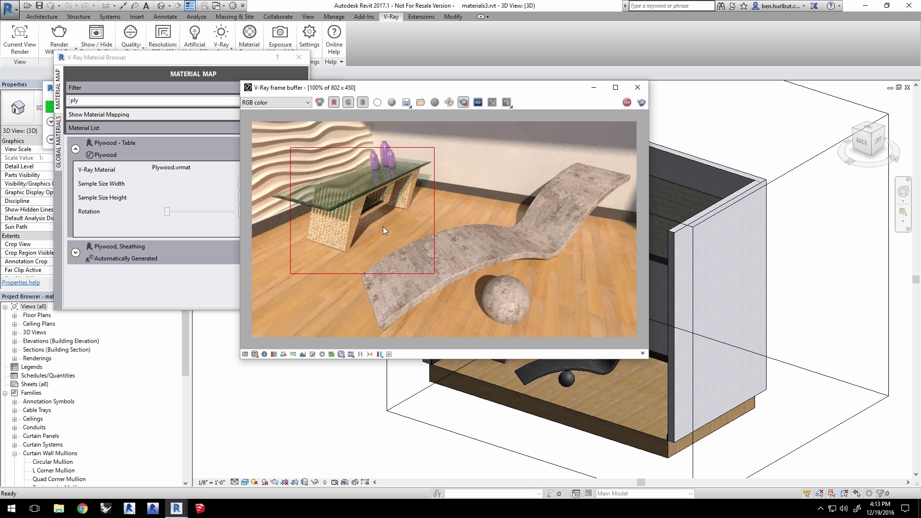
scroll(345, 228, up, 1)
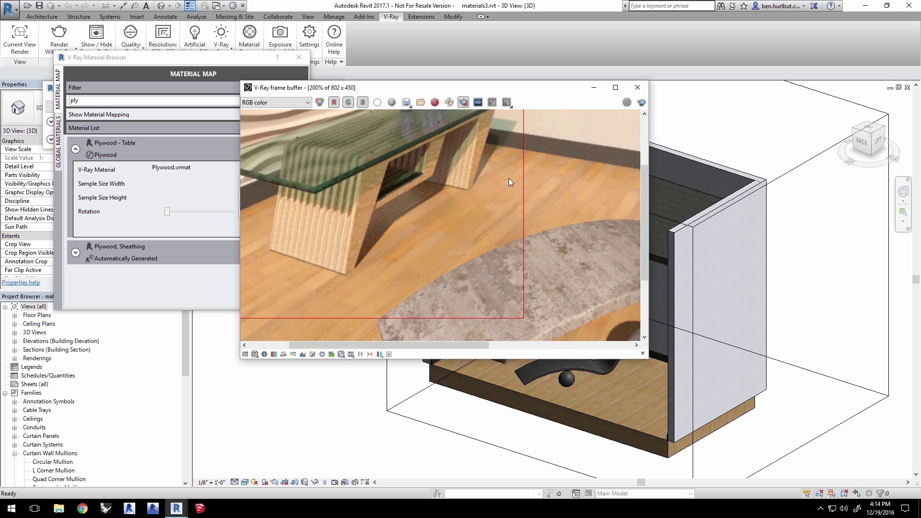
scroll(509, 180, down, 1)
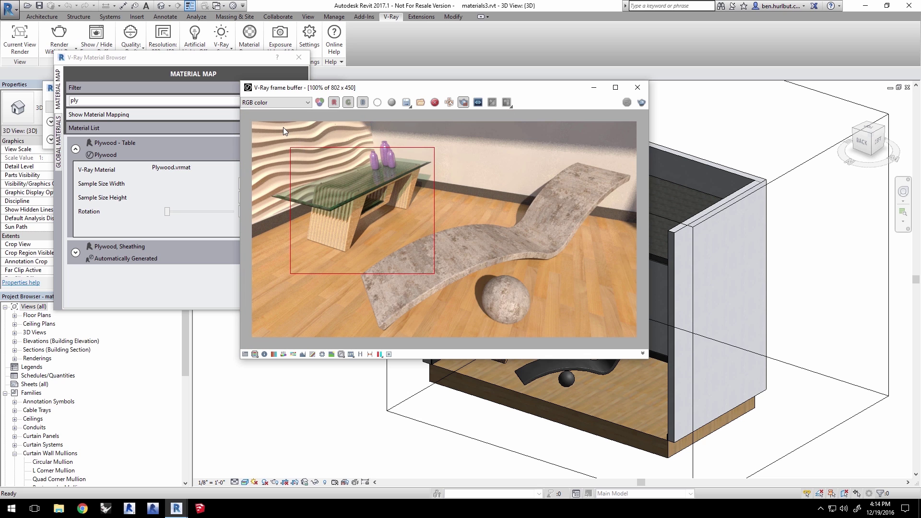
scroll(283, 127, up, 1)
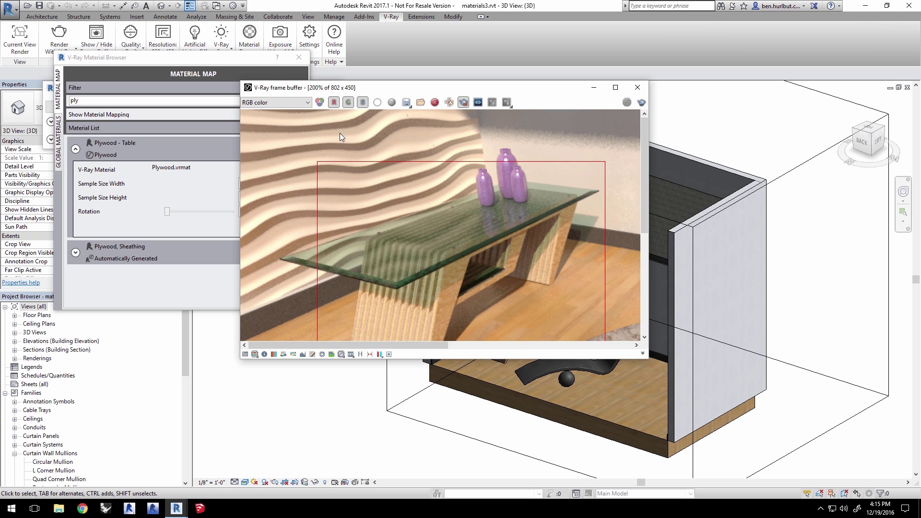
Step: Open Wavy_Drywall-Begin from Gypsum Wall Board - Decorative and stretch its editor taller
click(215, 65)
drag(100, 102, 43, 104)
text(dec)
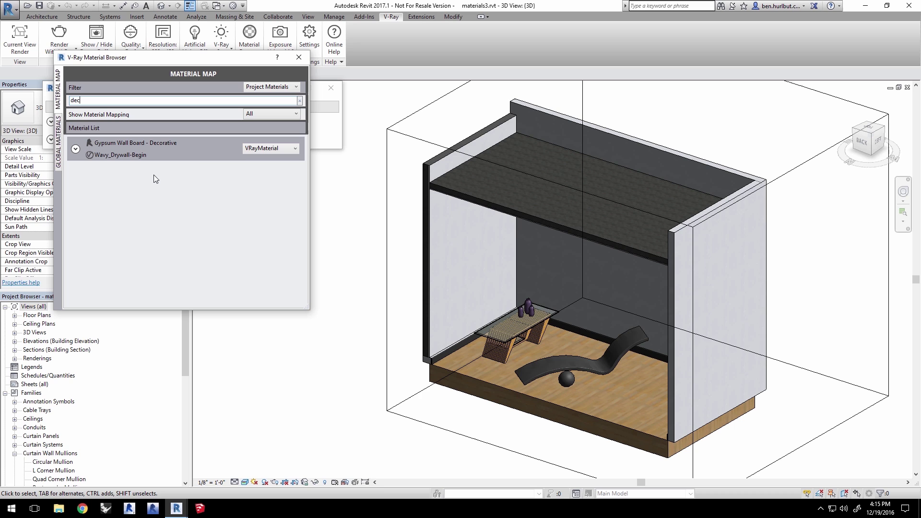
click(75, 148)
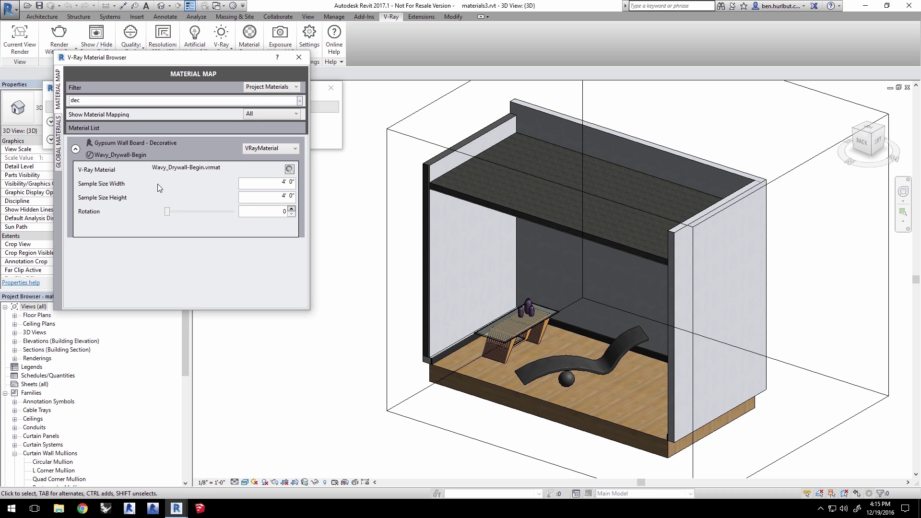
click(289, 170)
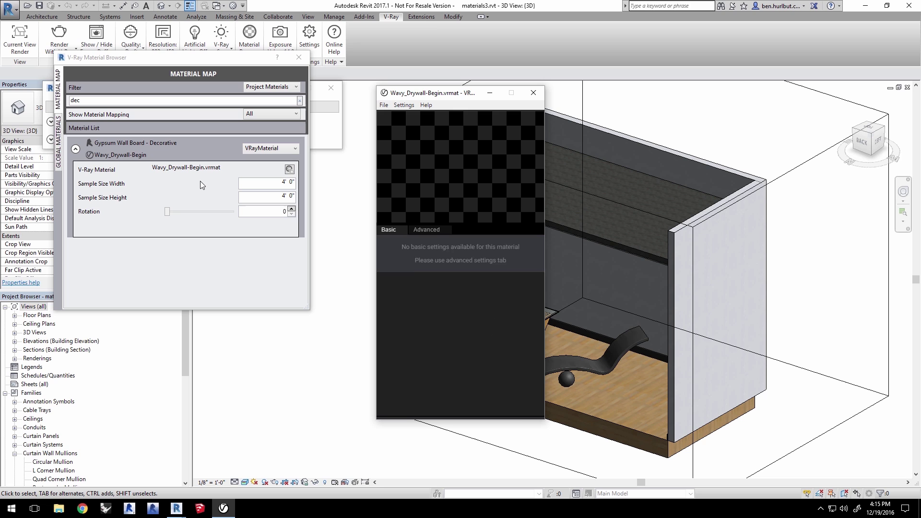
drag(438, 86, 439, 4)
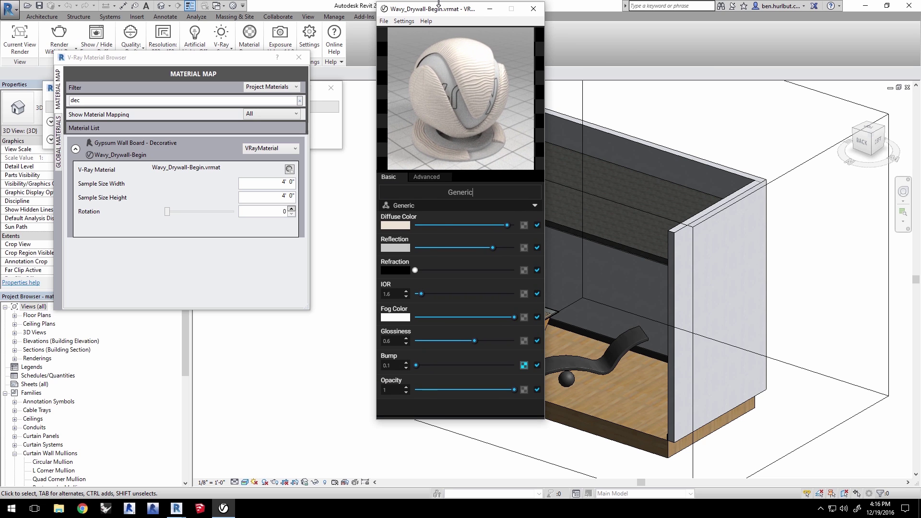
drag(443, 419, 442, 468)
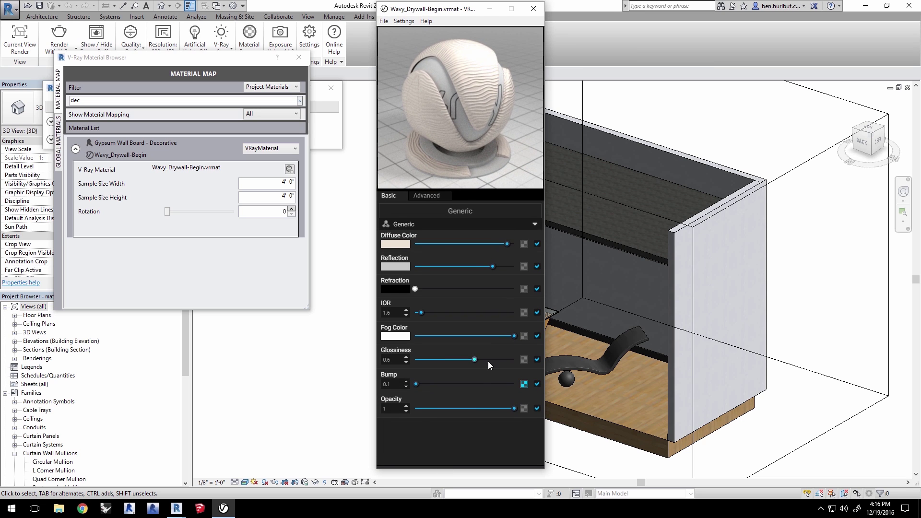
Step: Add a displacement bitmap under Advanced Maps, replacing bump, with multiplier 0.1, and save
click(433, 196)
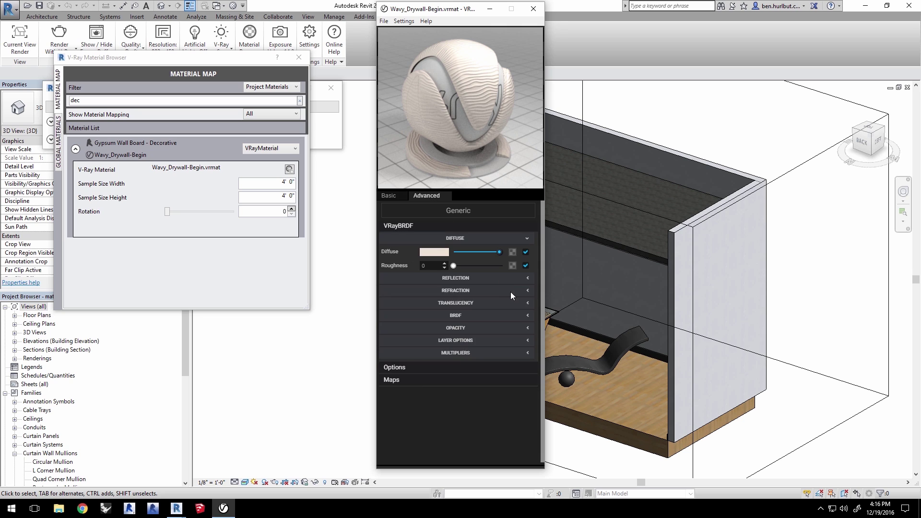
click(407, 382)
drag(541, 228, 554, 338)
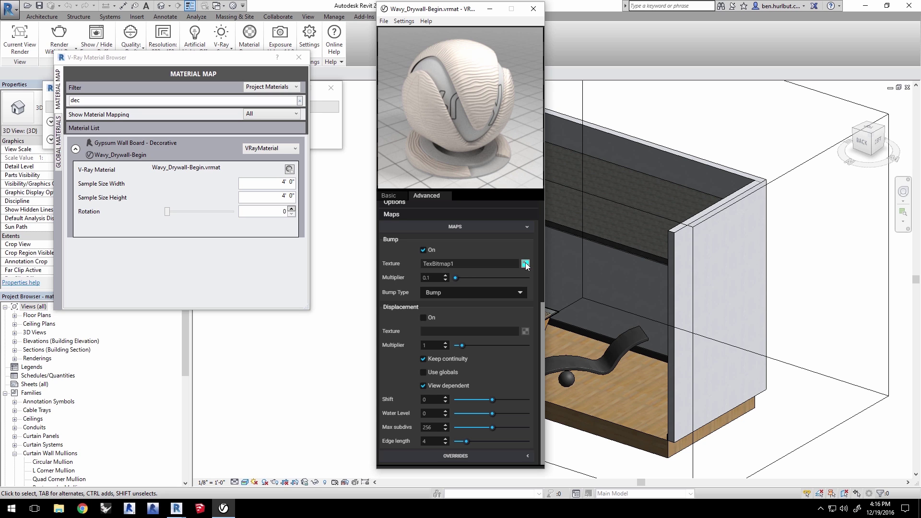
click(526, 330)
click(424, 318)
text(0.1)
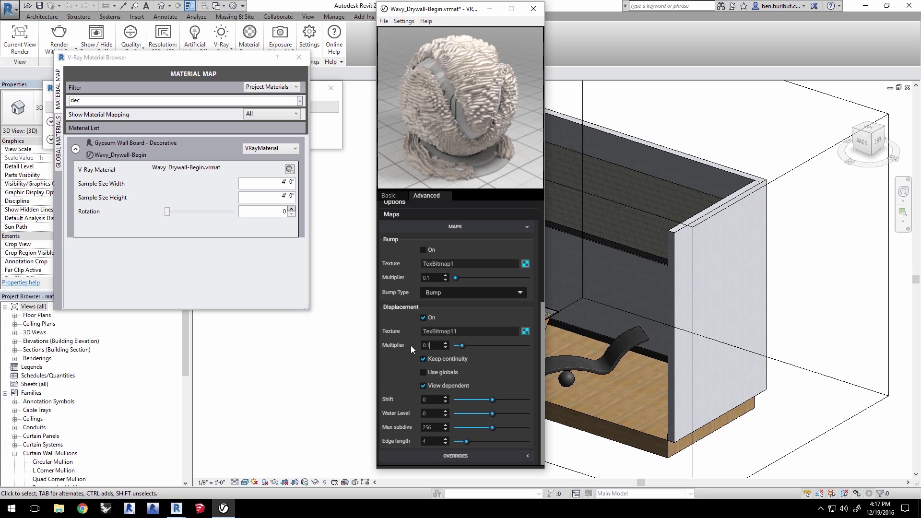
key(Return)
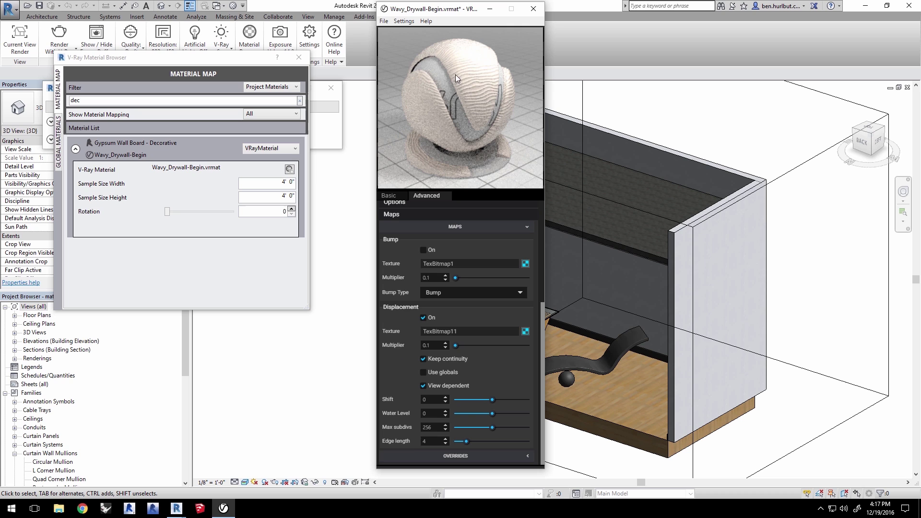
click(384, 21)
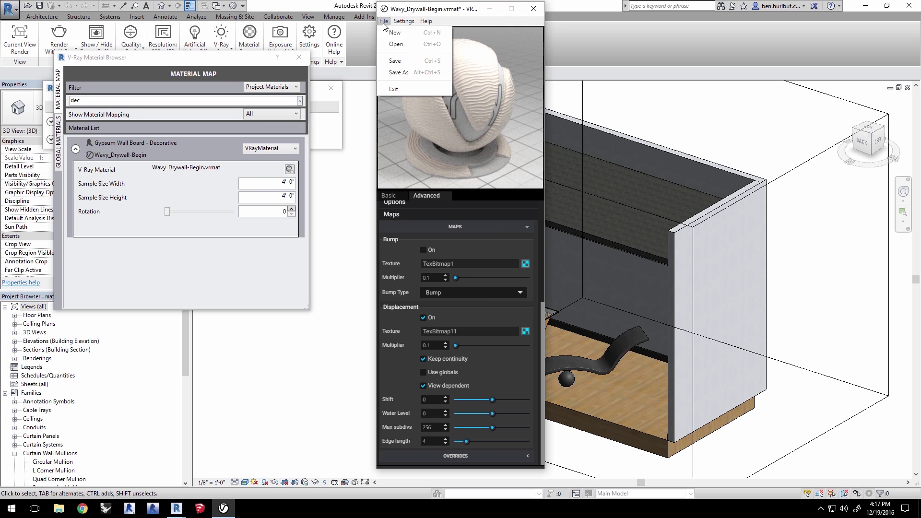
click(388, 61)
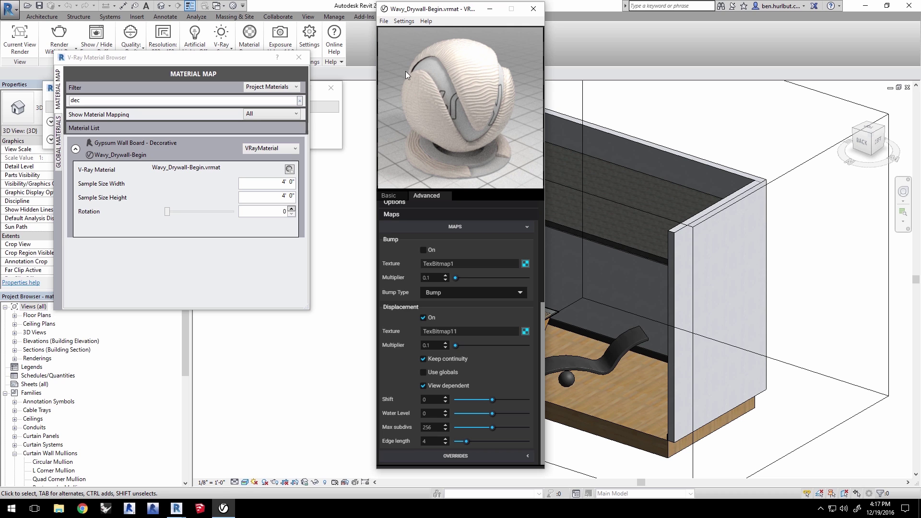
Step: Region-render the wavy wall and glass table, then pan across the result to inspect the displacement
mouse_move(223, 508)
click(251, 464)
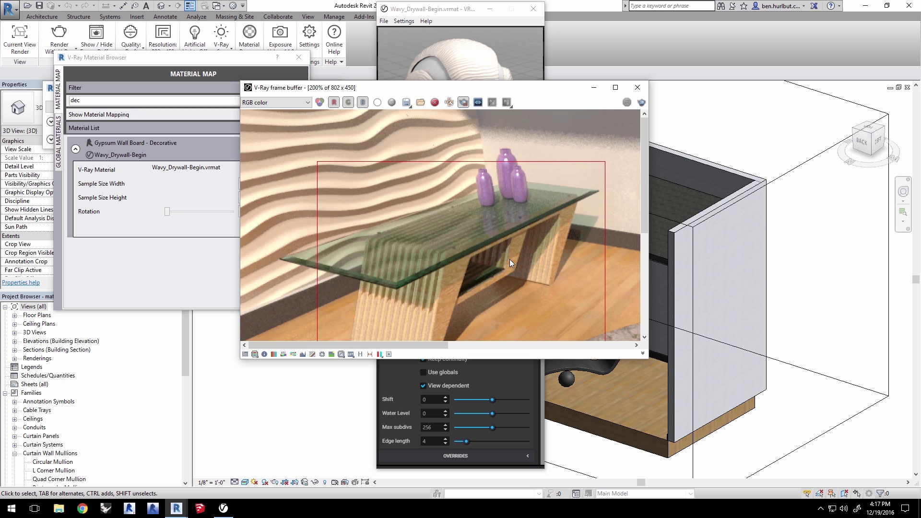
scroll(509, 260, down, 1)
drag(252, 123, 385, 238)
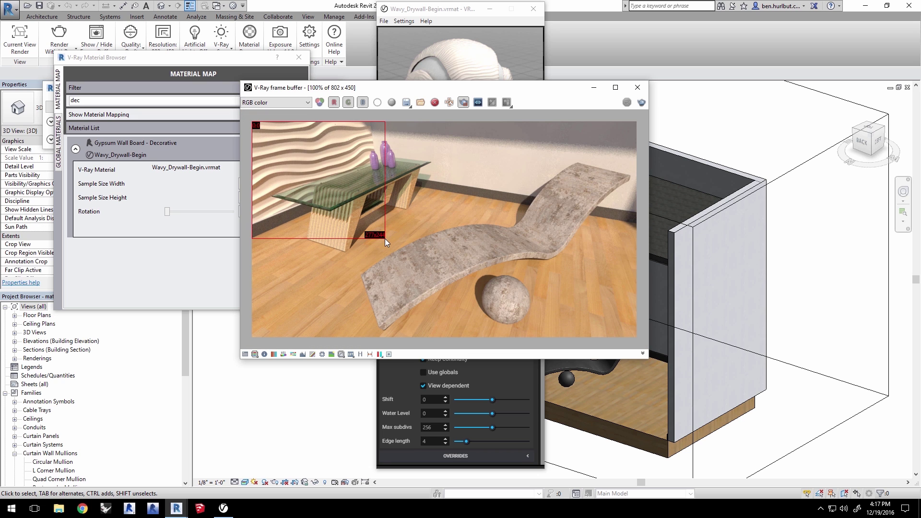
click(61, 32)
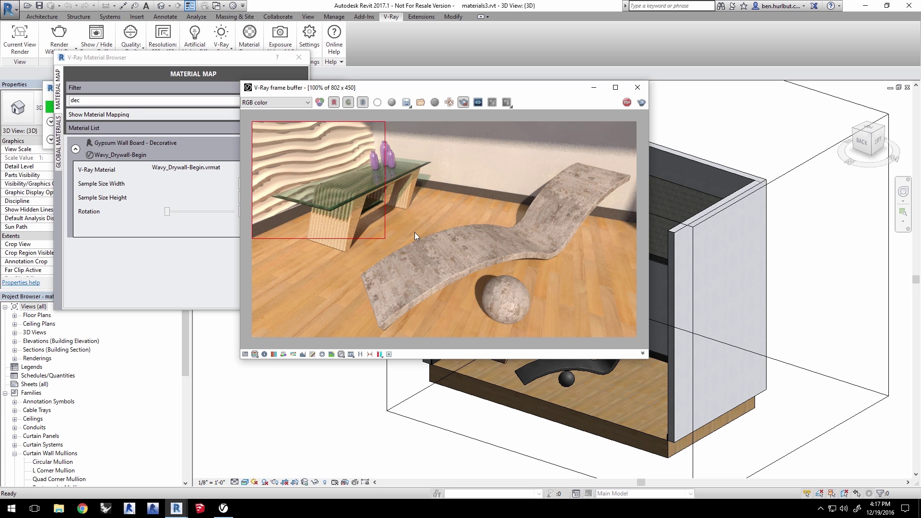
scroll(370, 131, up, 1)
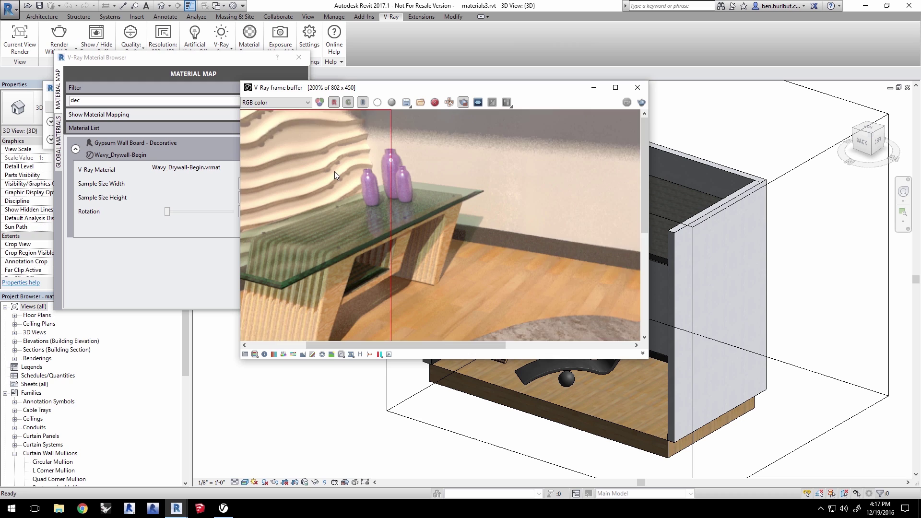
middle_drag(350, 165, 465, 140)
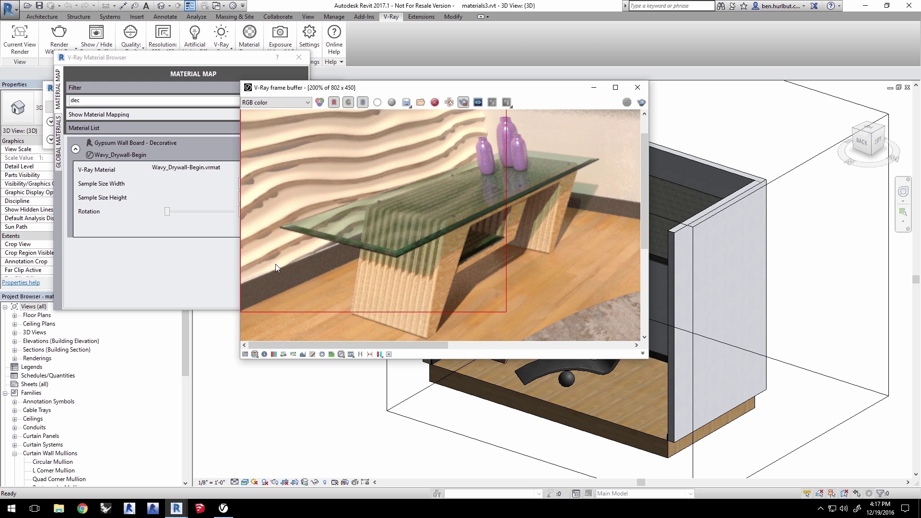
middle_drag(369, 144, 446, 243)
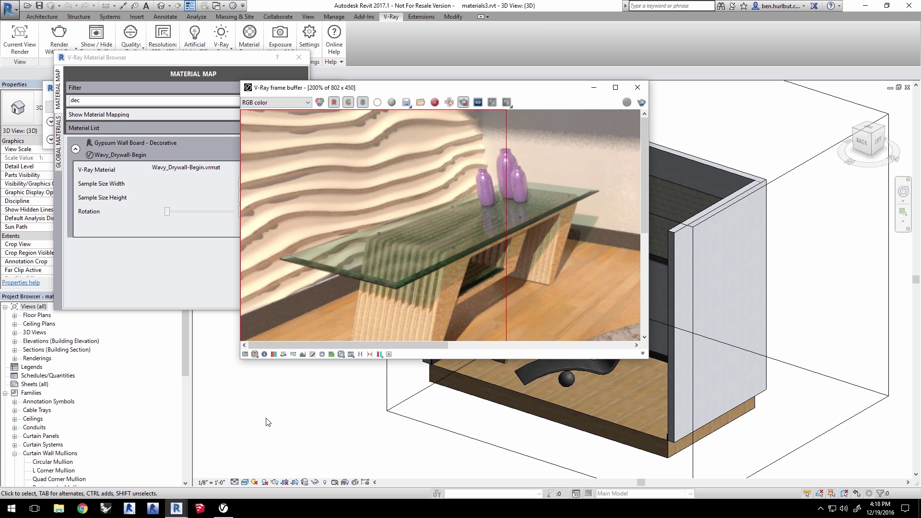
click(223, 508)
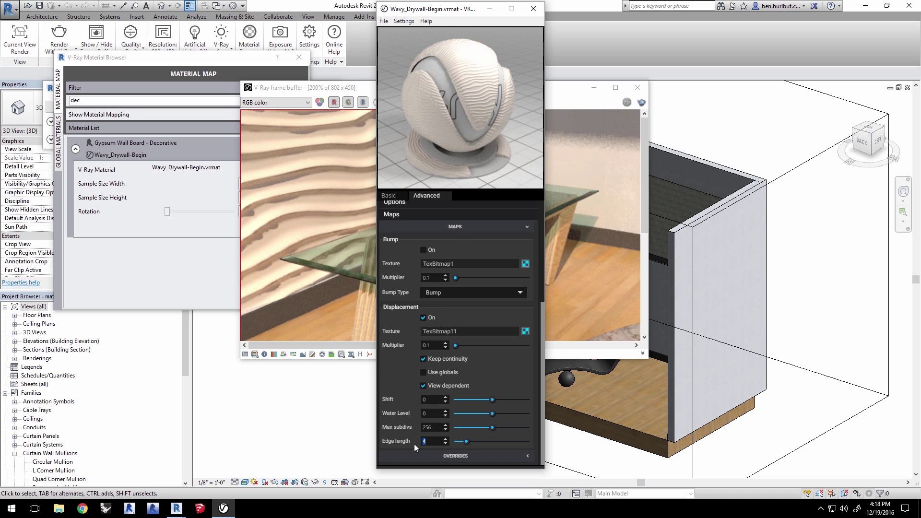
text(1)
Step: Set Wavy_Drywall-Begin's edge length to 1, save and close it, and re-render the region
key(Return)
click(386, 22)
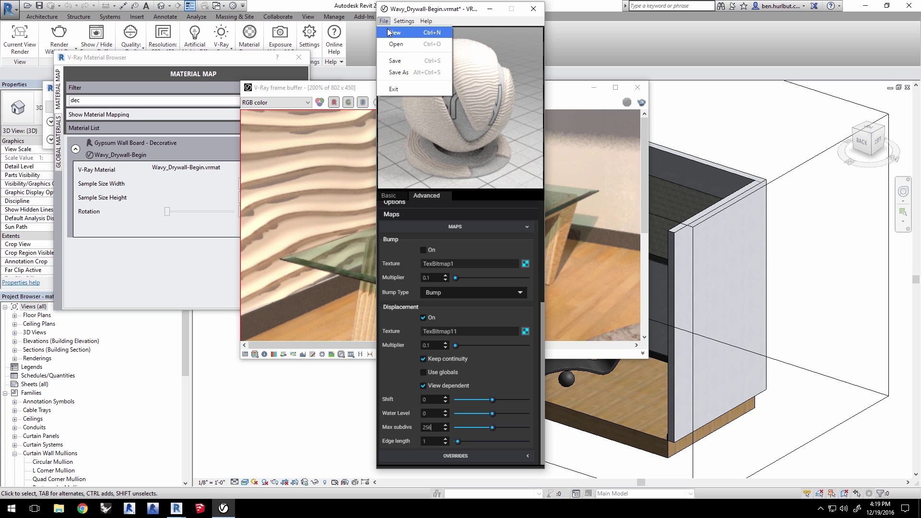
click(392, 50)
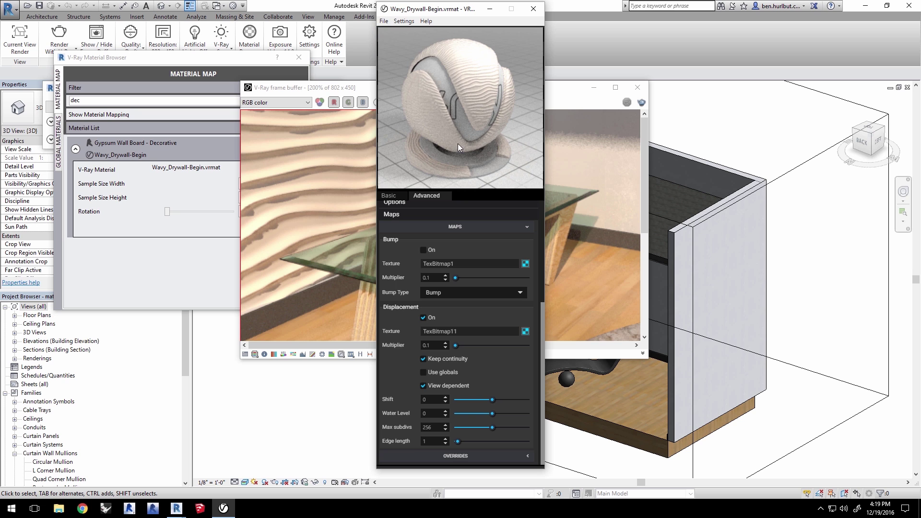
click(533, 11)
click(60, 36)
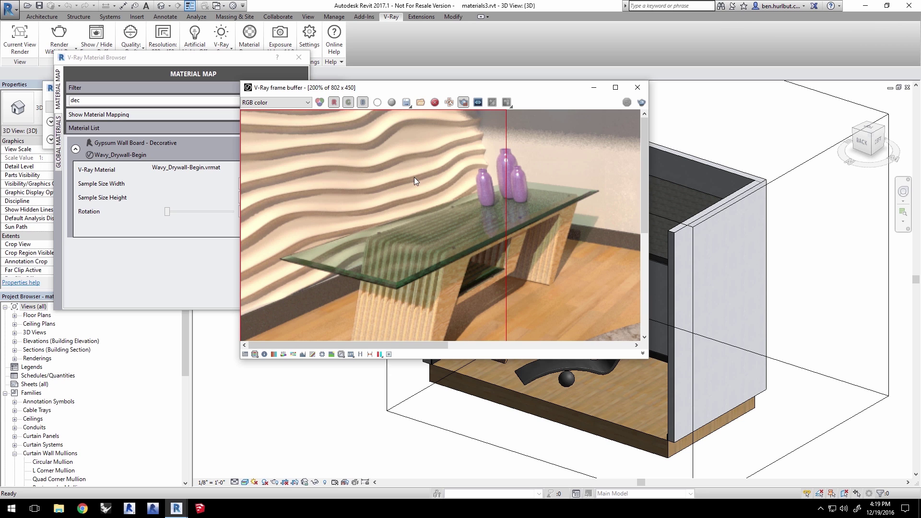
Step: View the render at 100%, turn off region rendering, and set quality to Medium
double_click(560, 182)
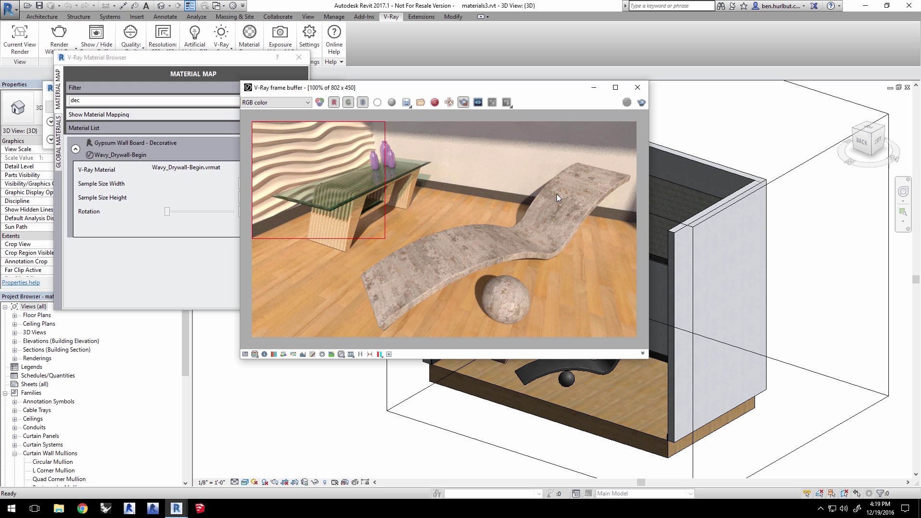
click(464, 102)
click(255, 10)
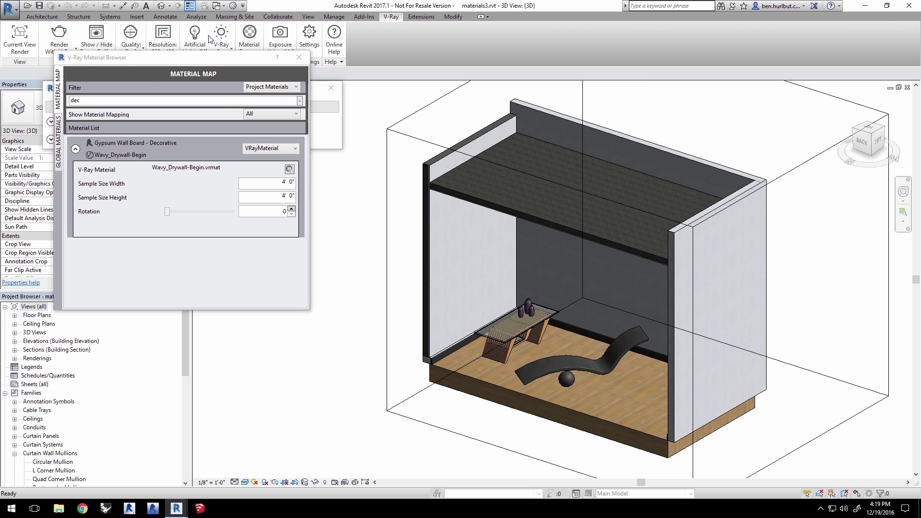
click(131, 52)
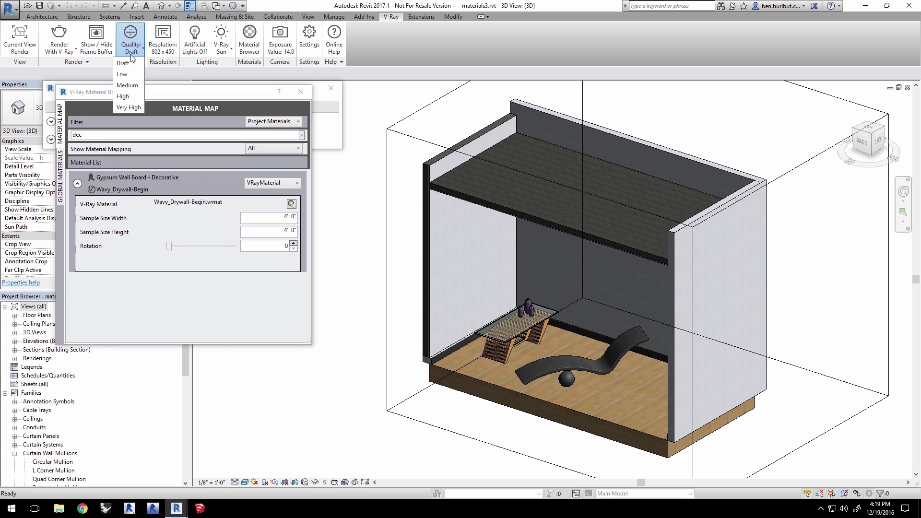
click(127, 86)
Step: Set printer resolution to 150 dpi and start the full-scene render
click(163, 39)
click(194, 192)
click(191, 222)
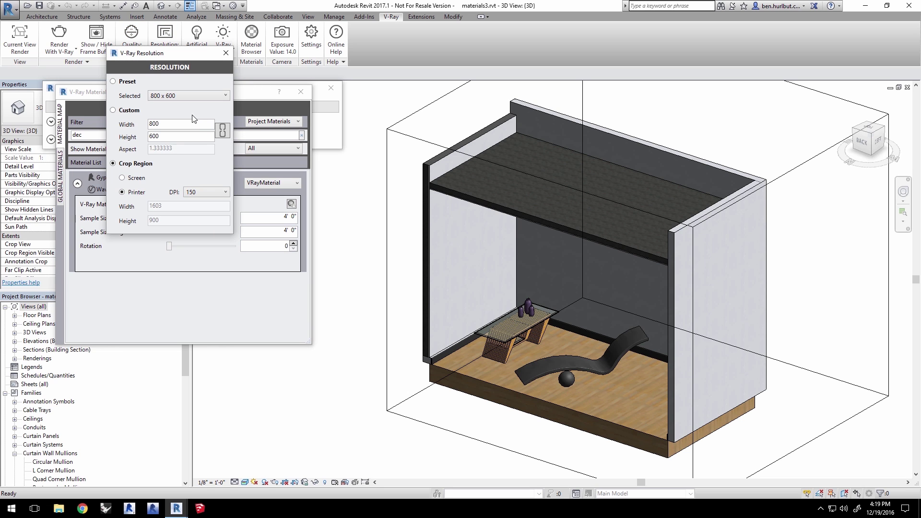
click(69, 33)
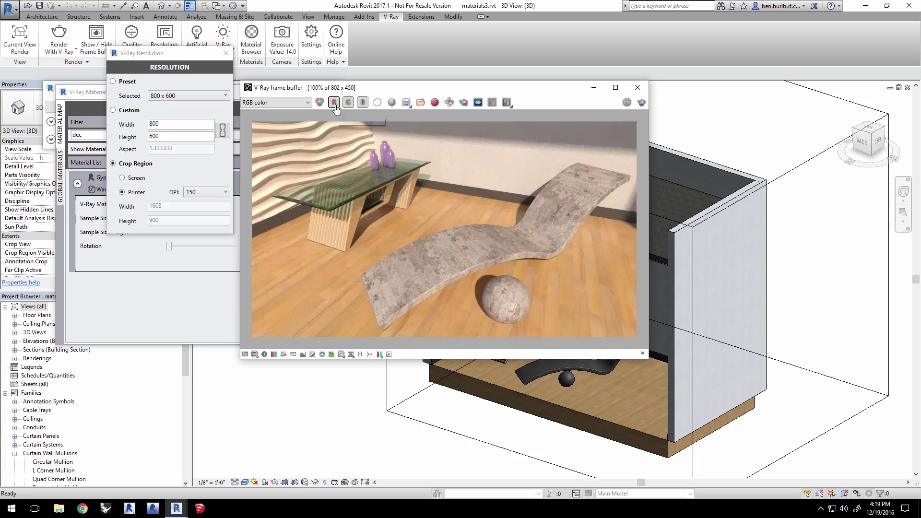
Step: Maximize the V-Ray frame buffer and let the 1603×900 full-scene render complete
double_click(332, 91)
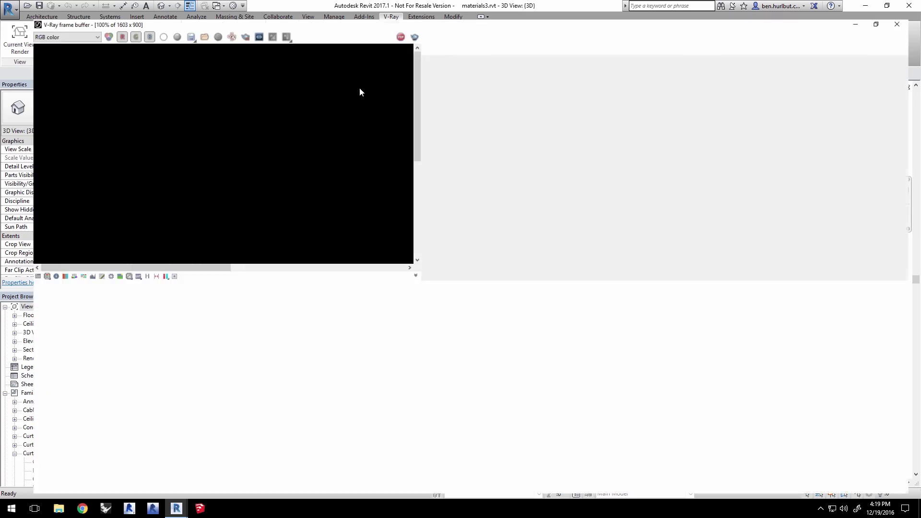